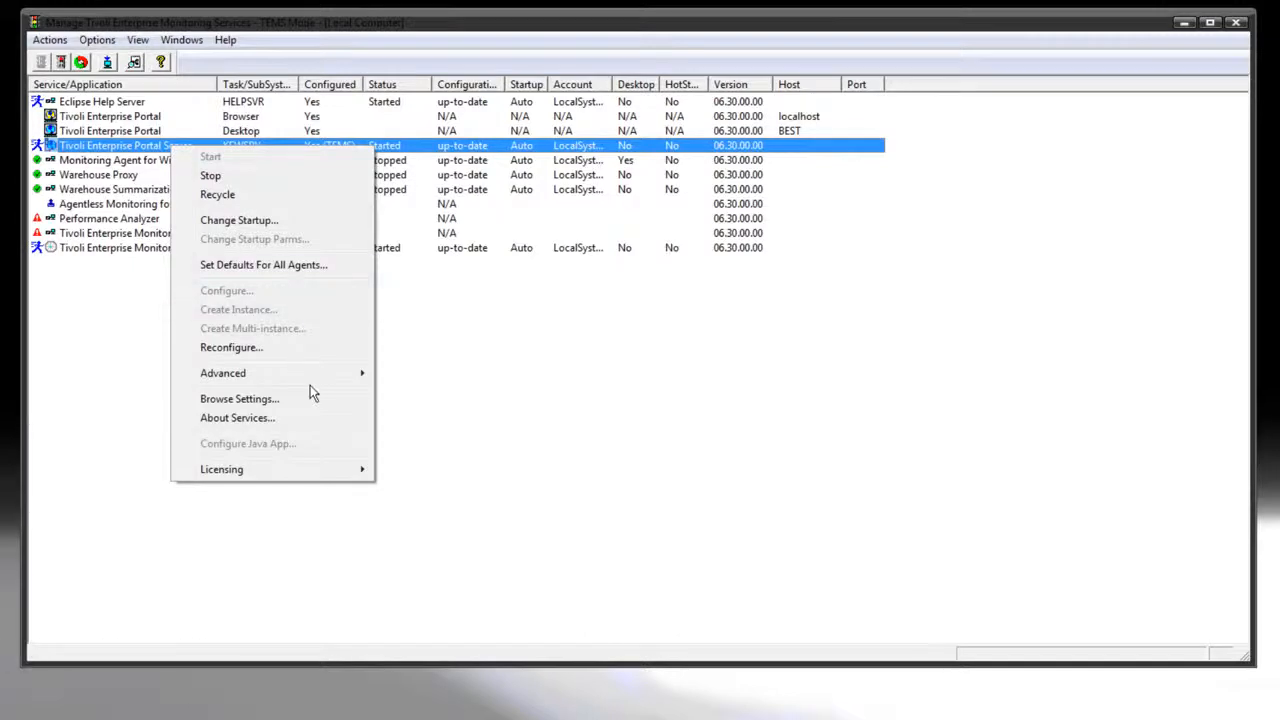
Edit the Tivoli Enterprise Portal Server's trace parameters, setting the RAS1 filters to ERROR (UNIT:ctsql ALL)
mouse_move(308, 369)
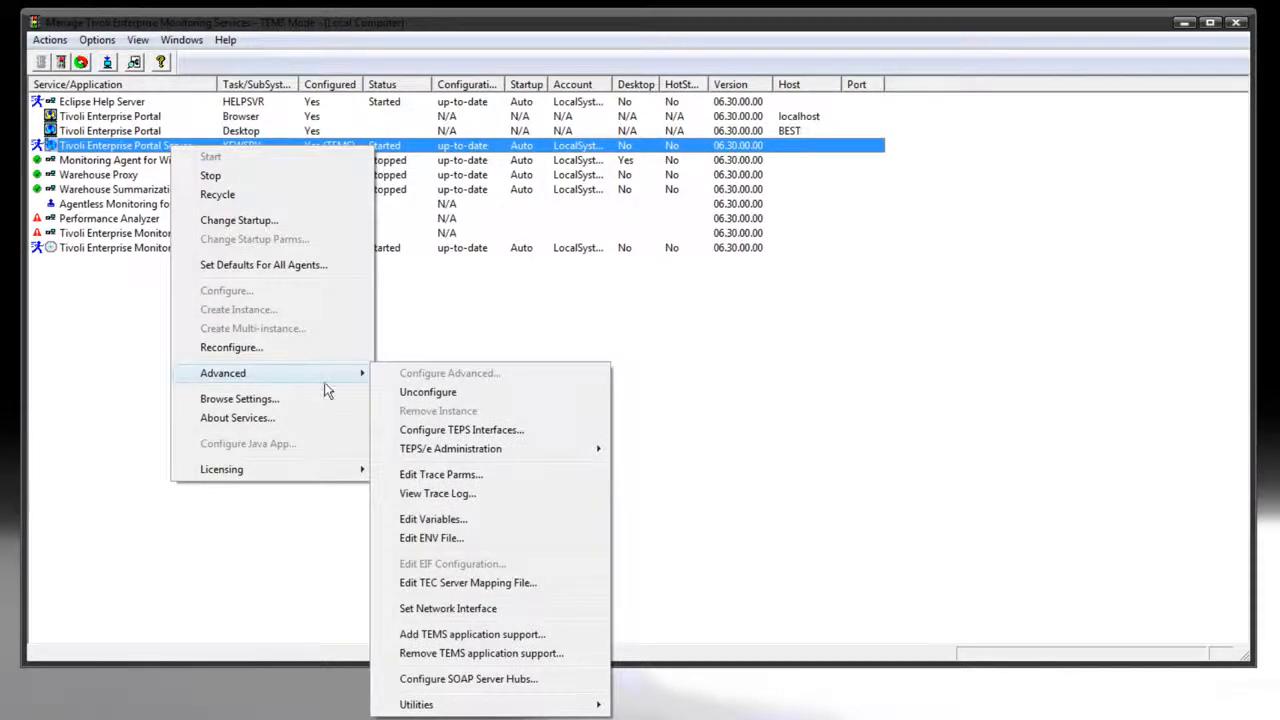
left_click(521, 476)
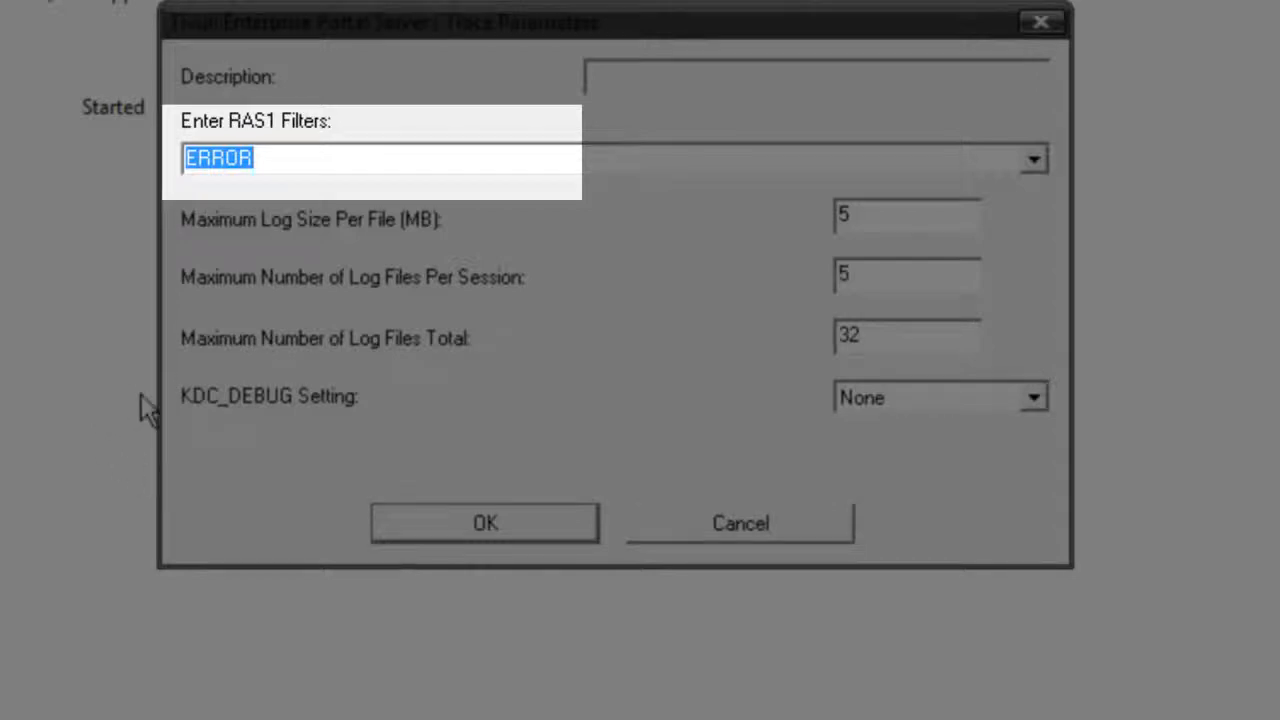
left_click(324, 157)
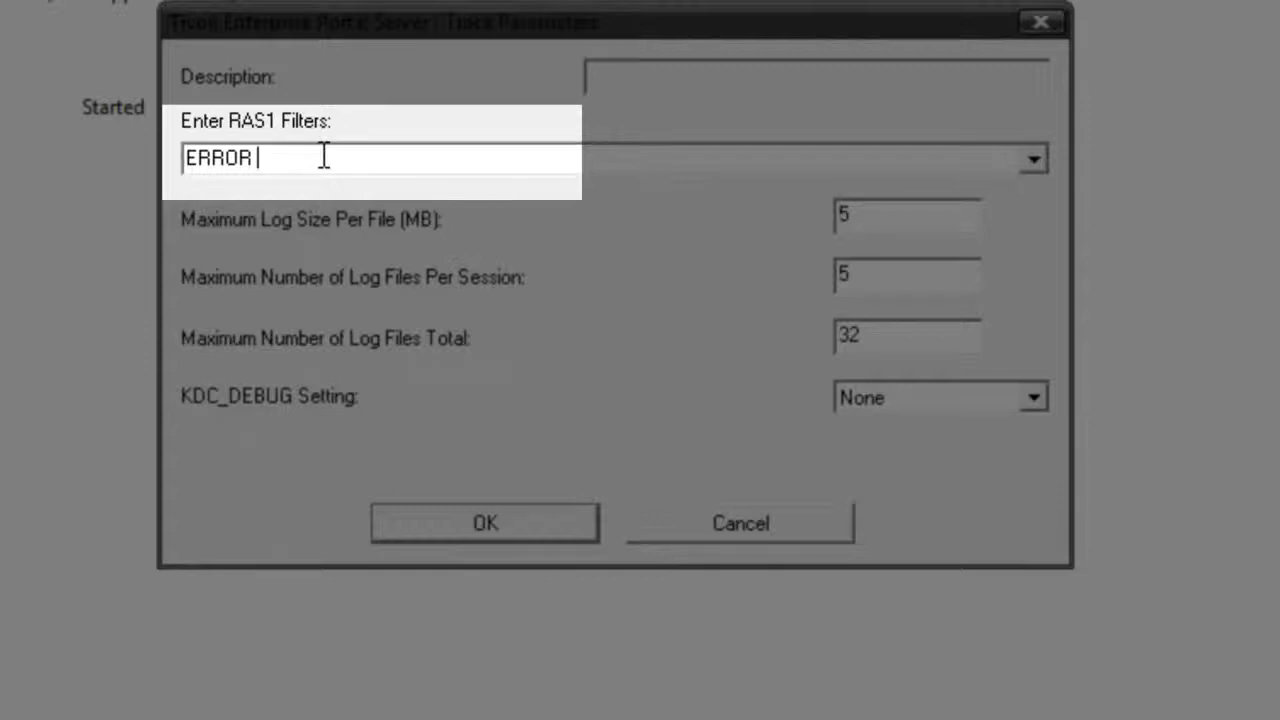
type("(UNIT:ctsql ALL)")
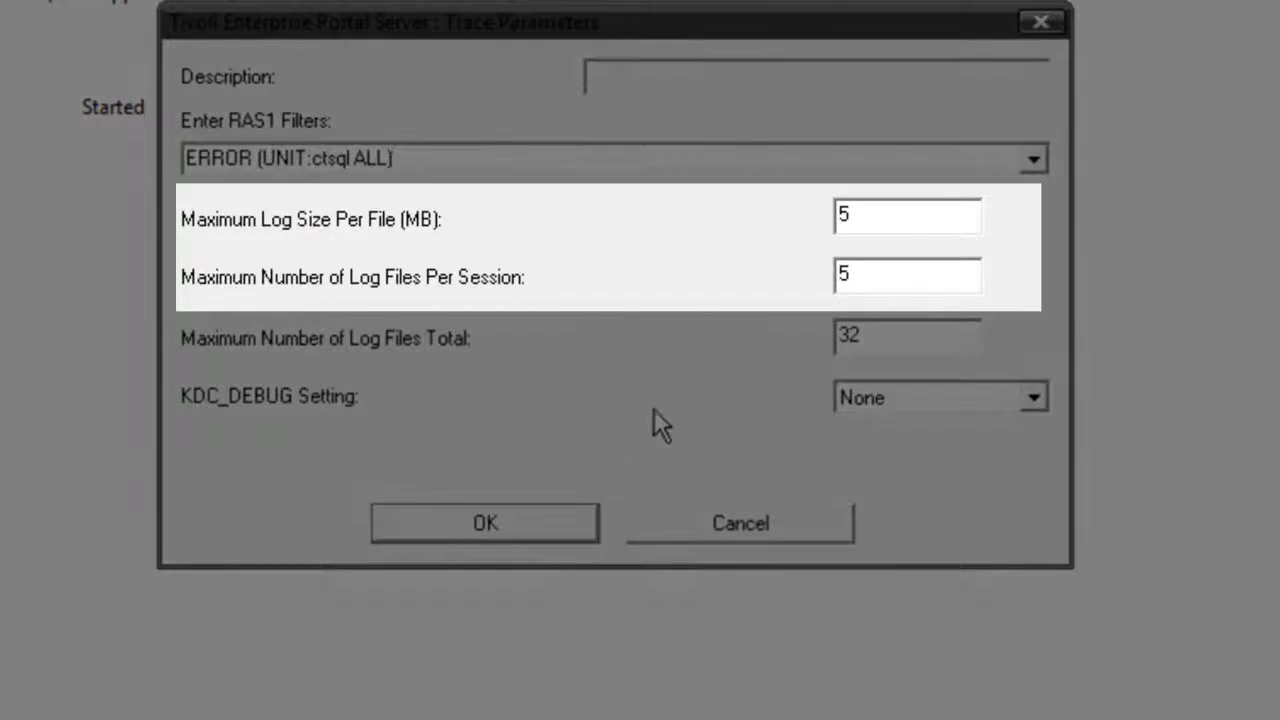
Set the maximum log size per file to 10 MB and the maximum number of log files per session to 10
left_click_drag(903, 220, 818, 218)
type("10")
left_click_drag(908, 274, 812, 274)
type("10")
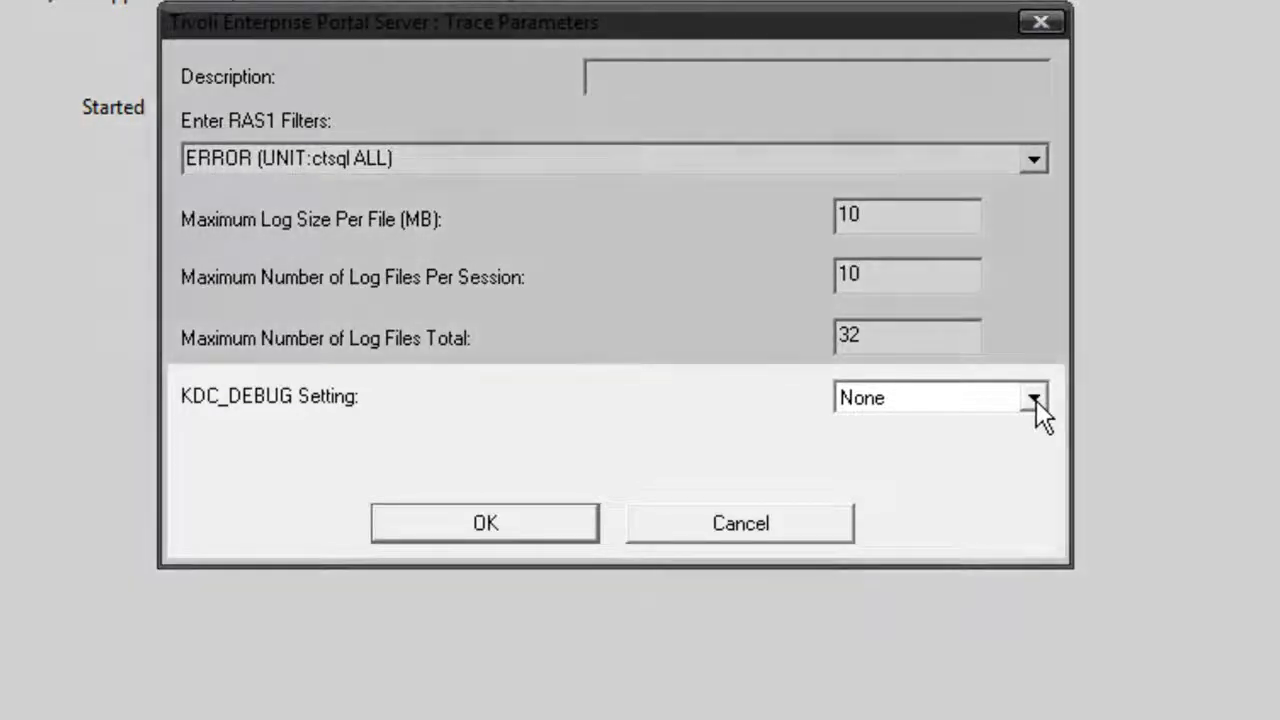
Choose None for the KDC_DEBUG setting and apply the trace parameters without recycling the service
left_click(1034, 399)
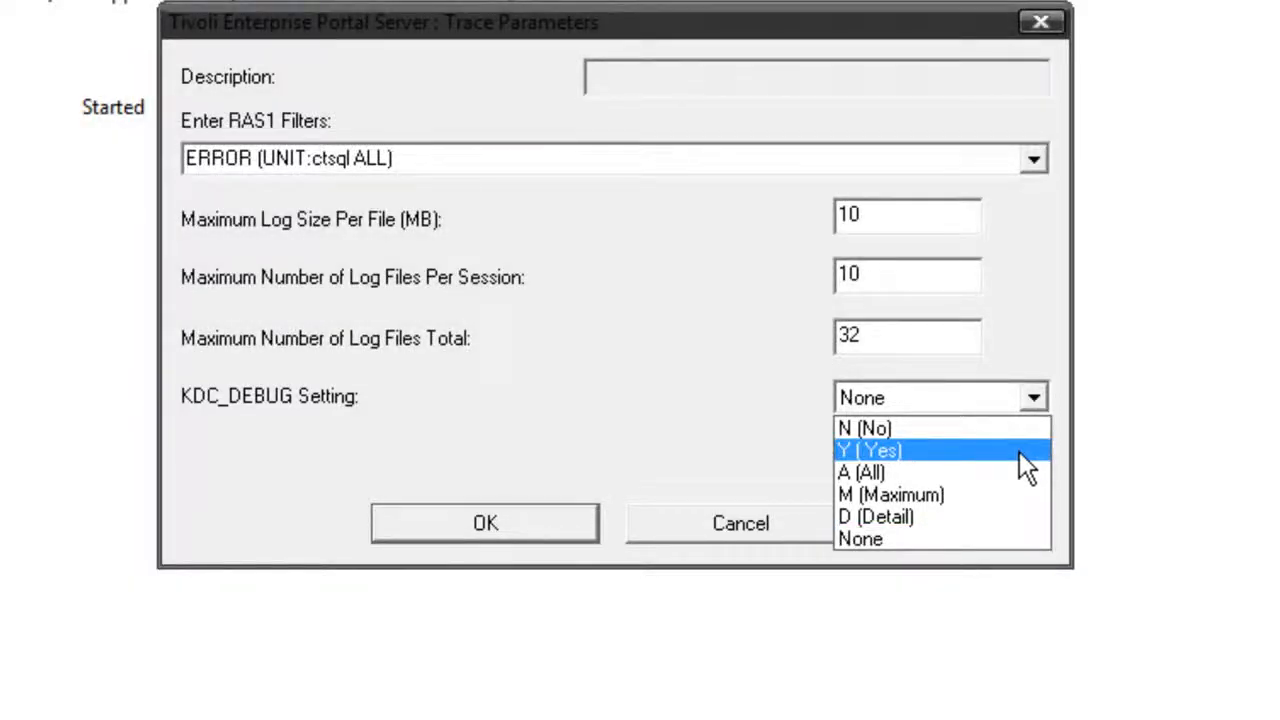
left_click(976, 538)
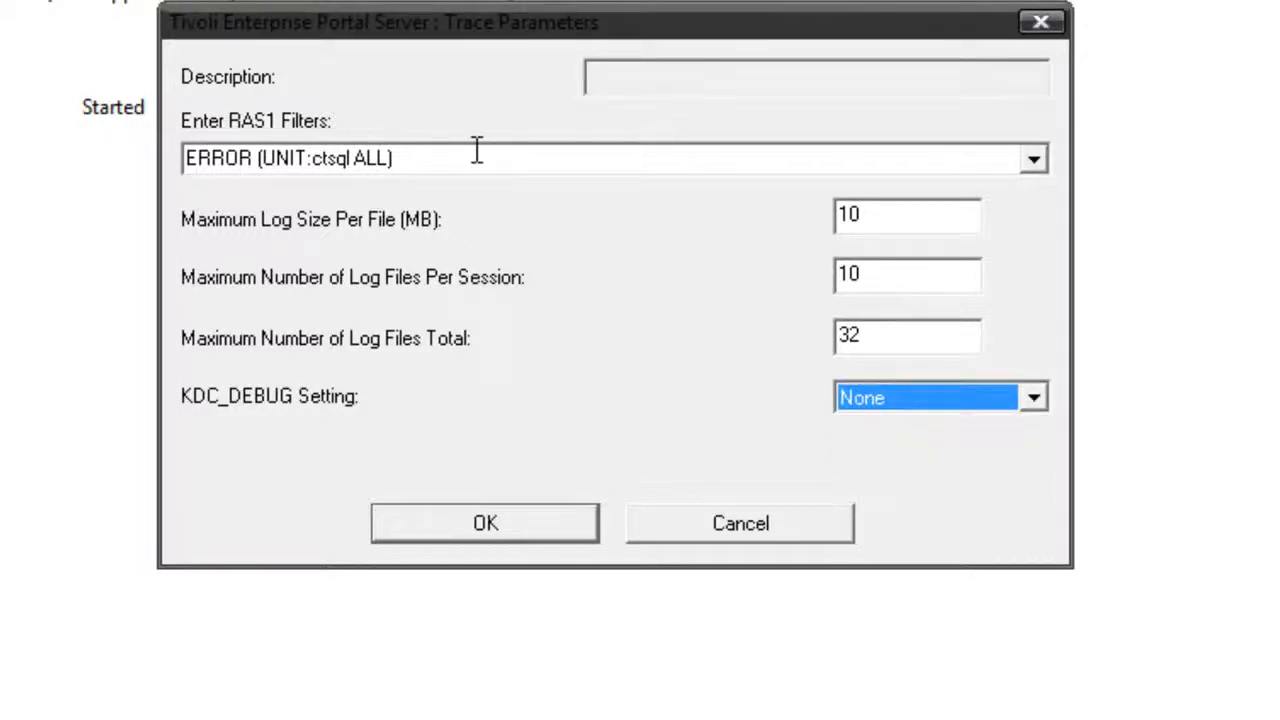
left_click(419, 519)
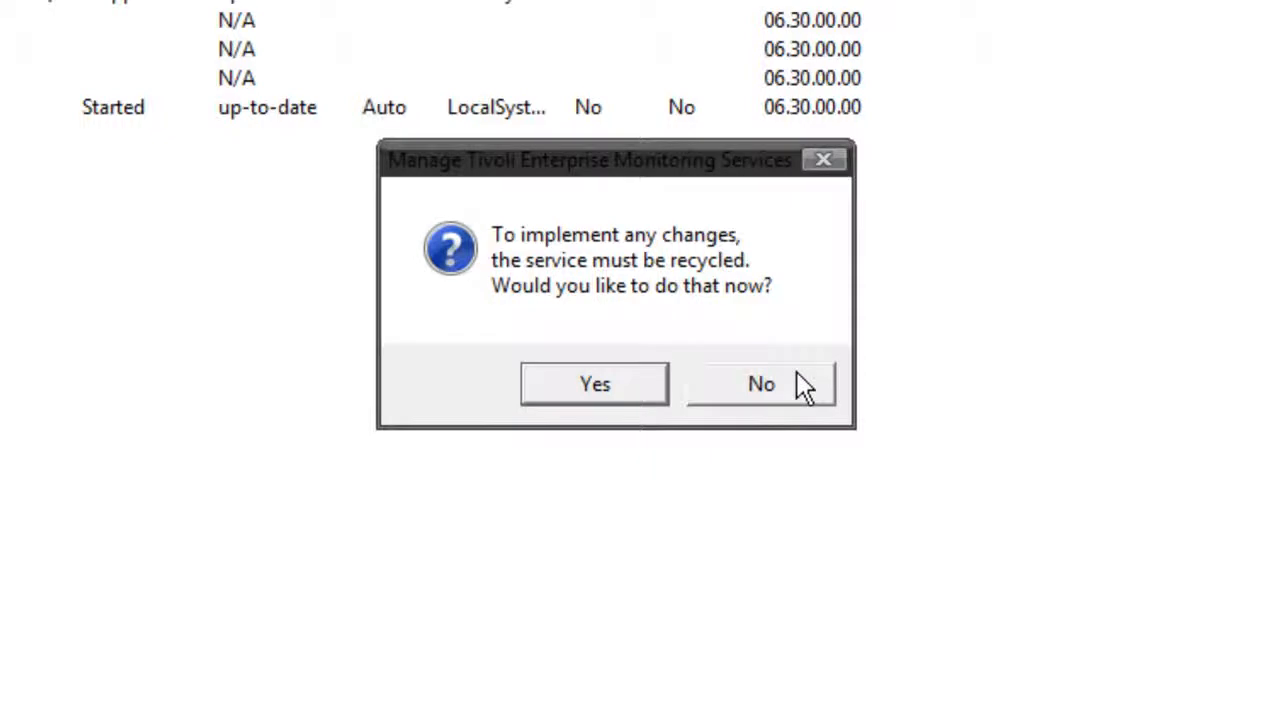
left_click(796, 374)
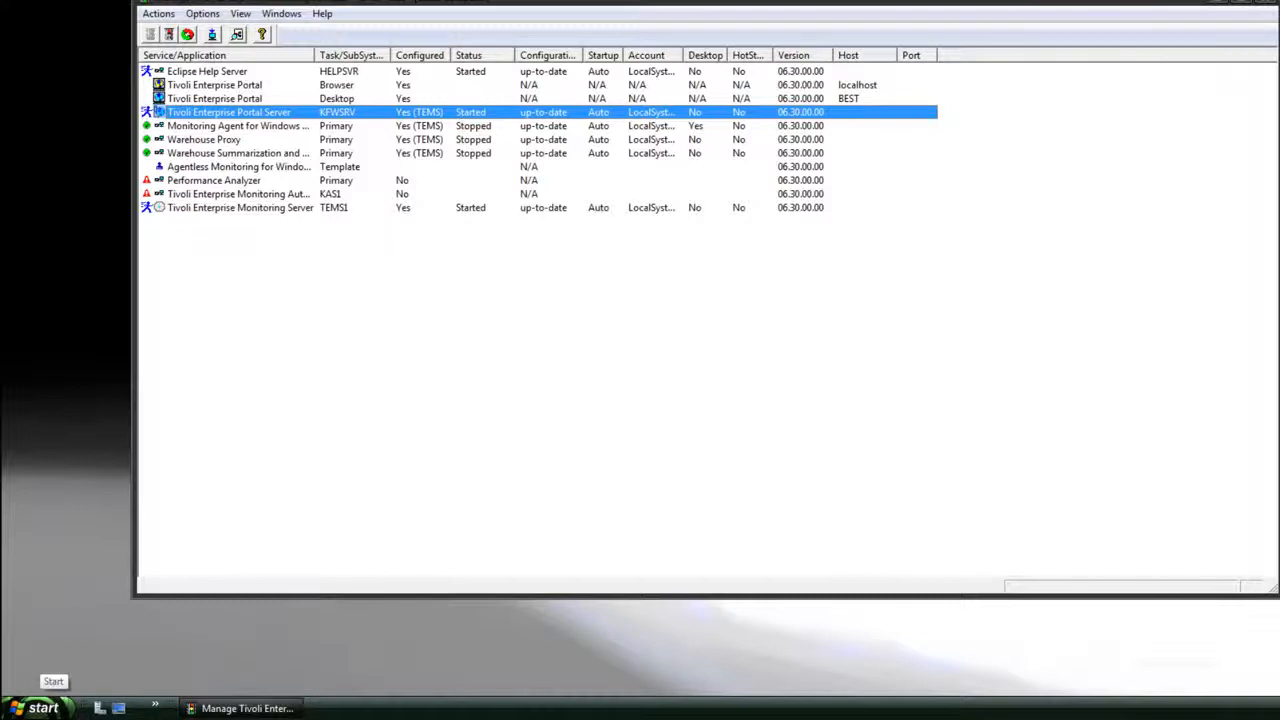
Browse to the CNPS folder at C:\IBM\ITM\CNPS in the file explorer
left_click(44, 707)
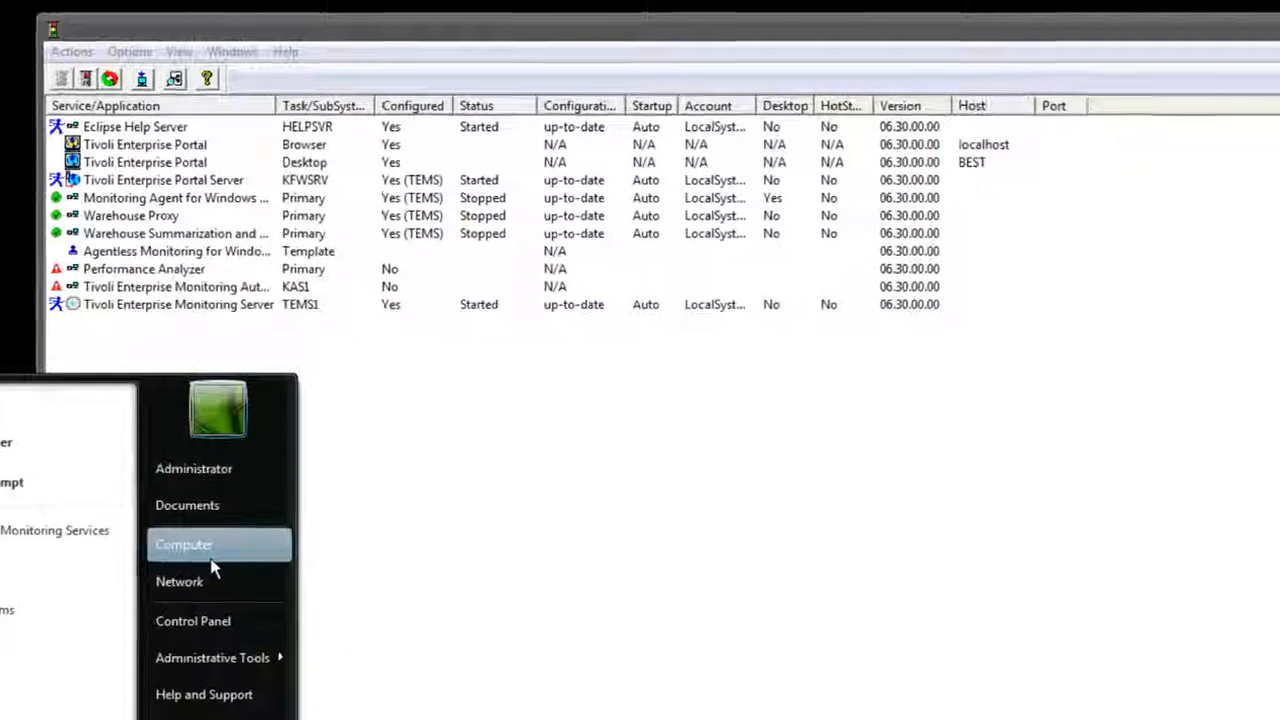
left_click(221, 449)
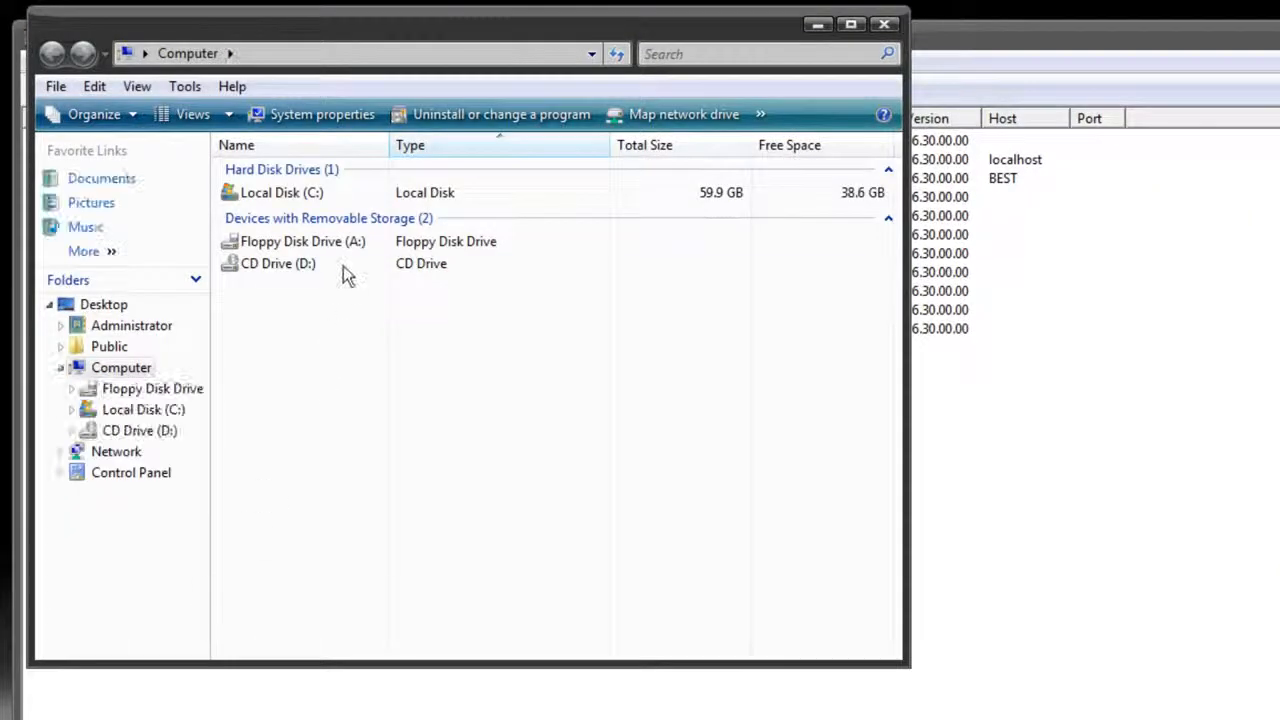
double_click(314, 193)
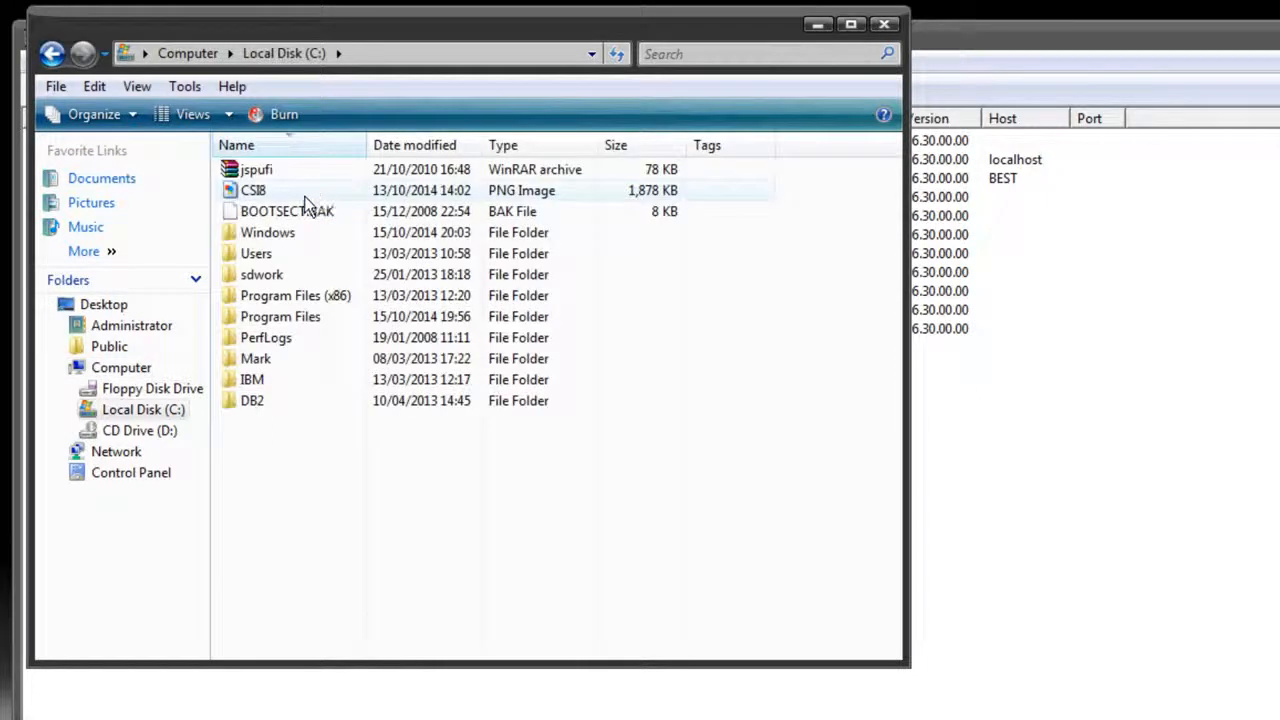
double_click(309, 387)
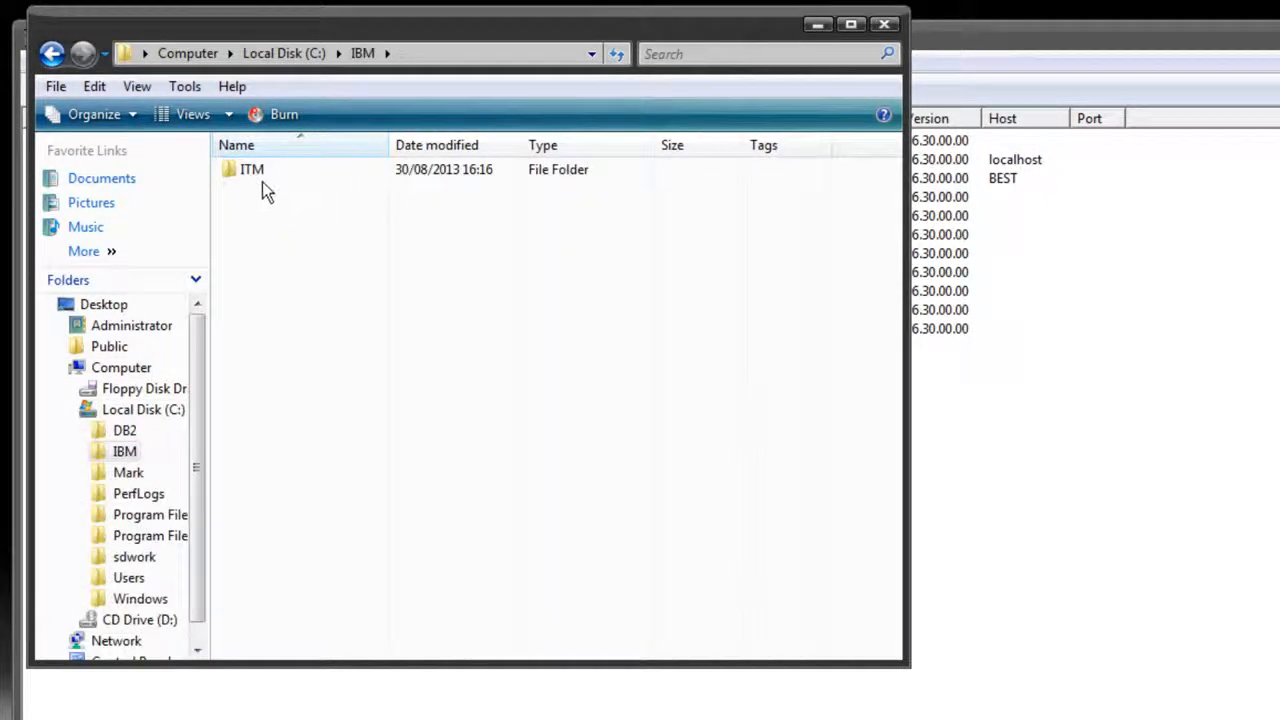
double_click(252, 171)
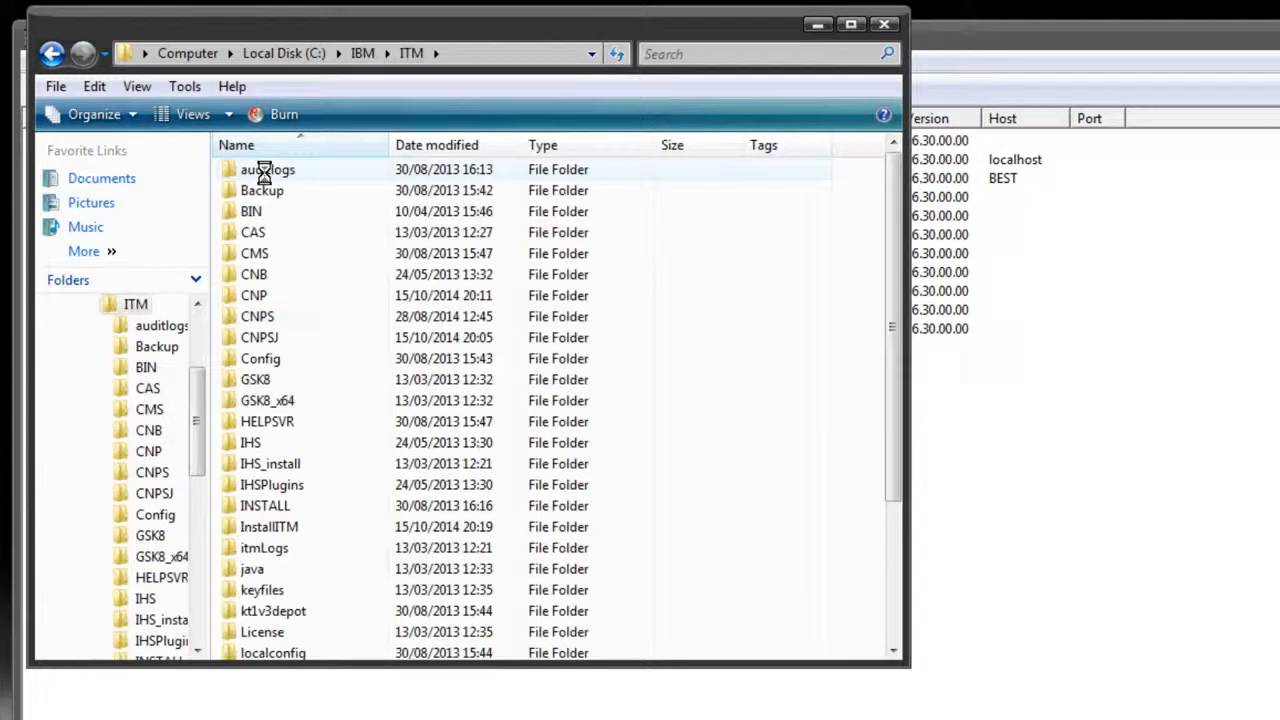
double_click(364, 317)
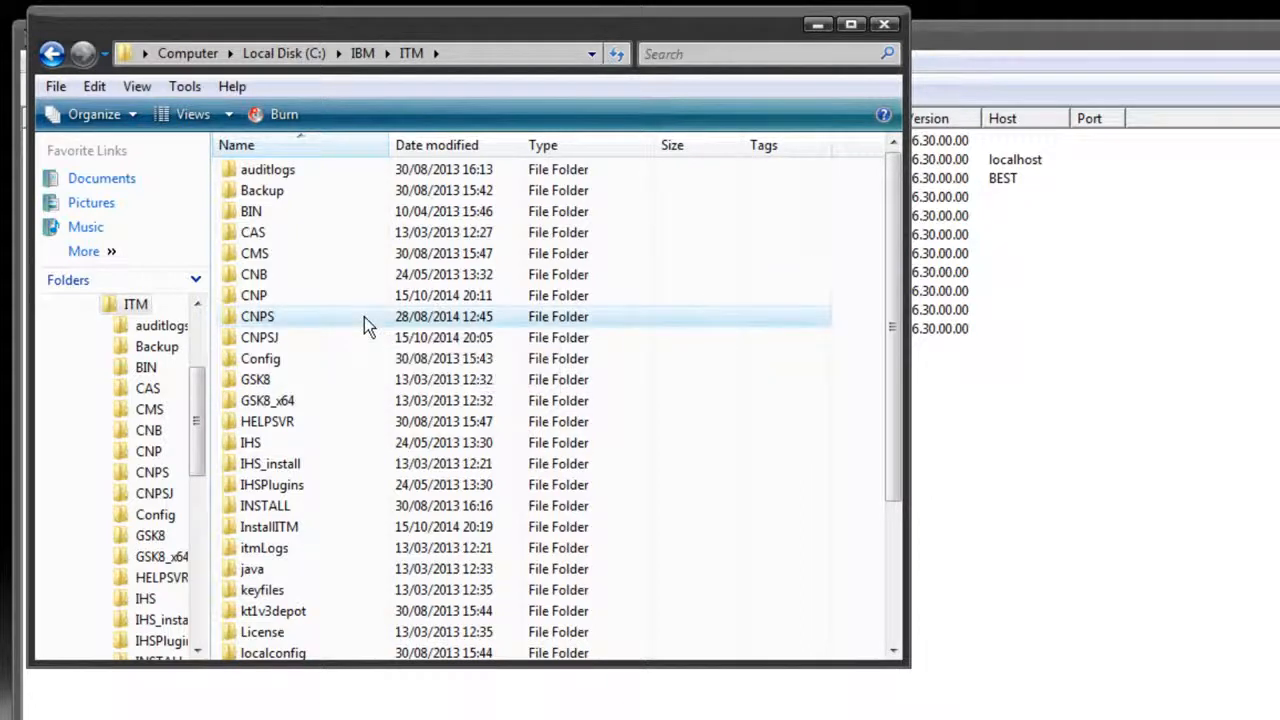
Open the kfwenv file from the CNPS folder in Notepad
left_click_drag(896, 180, 893, 410)
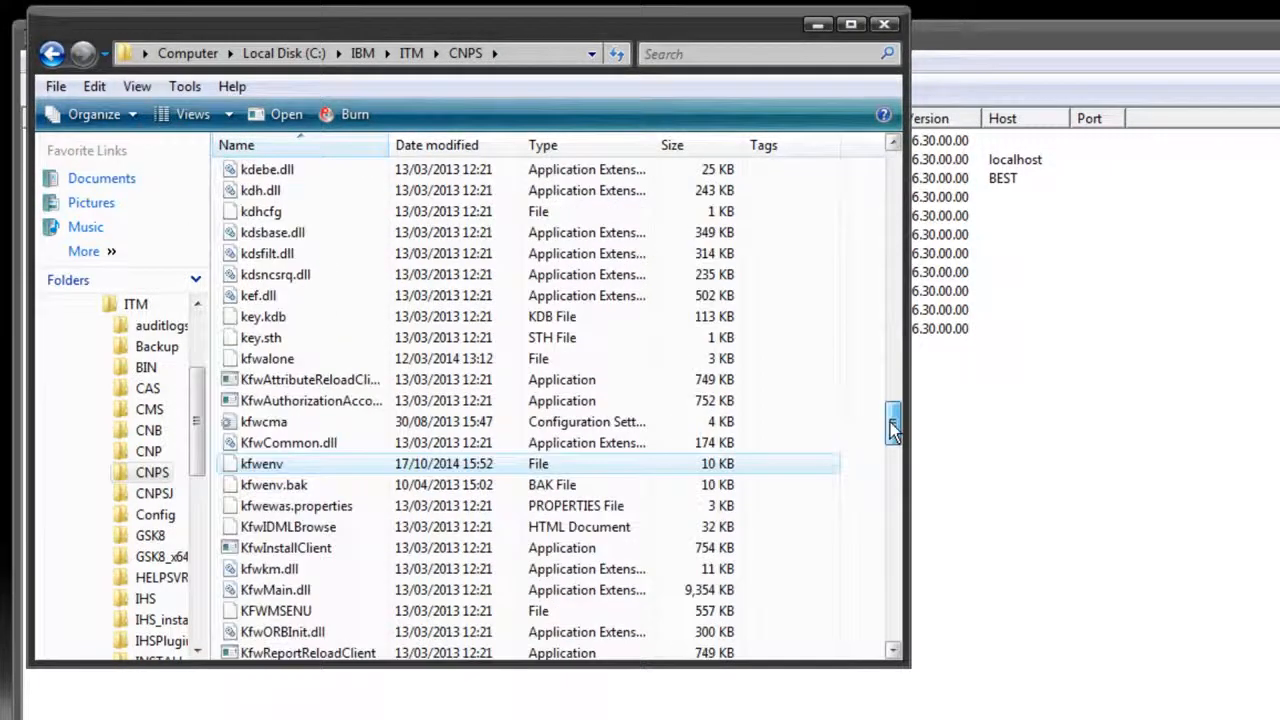
left_click_drag(890, 422, 893, 436)
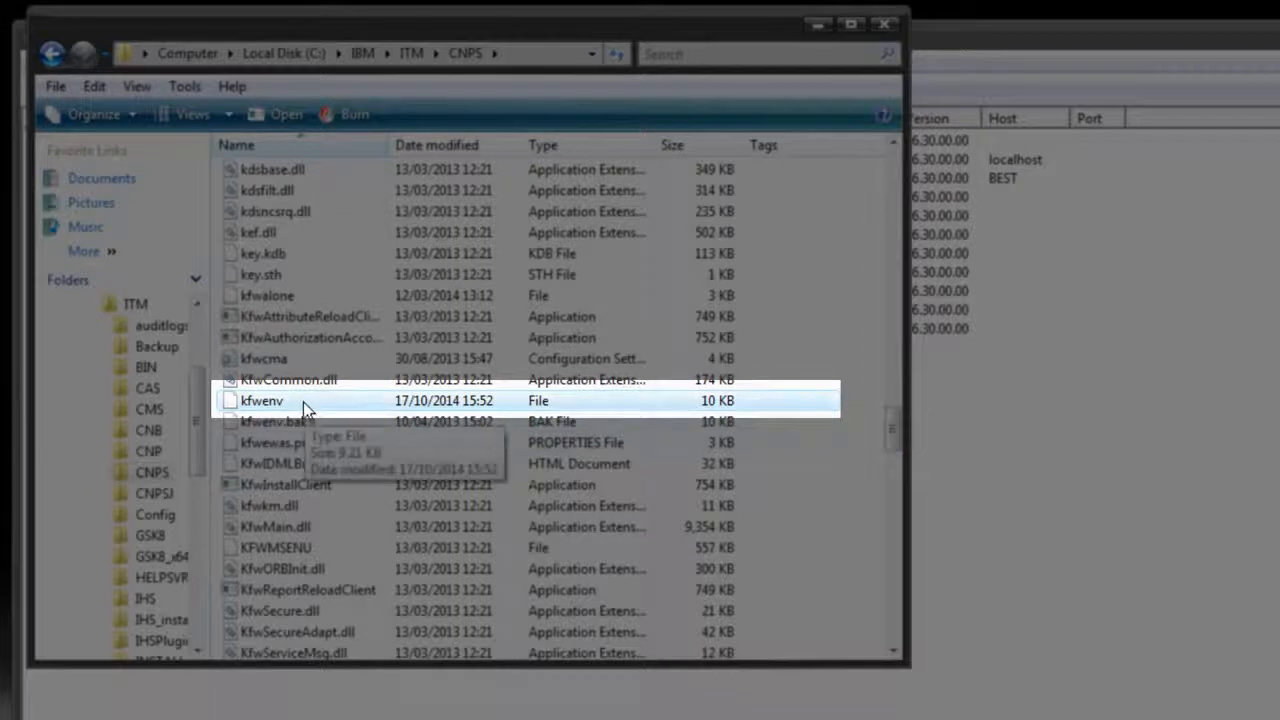
right_click(304, 402)
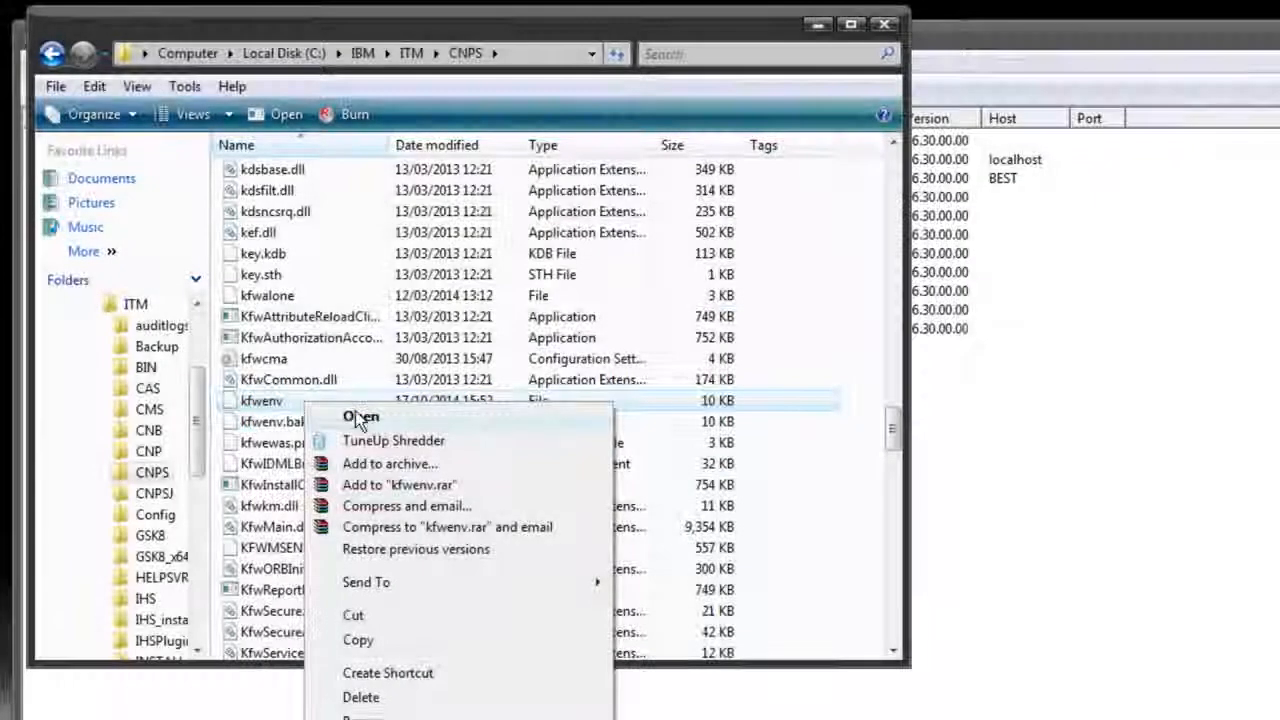
left_click(363, 416)
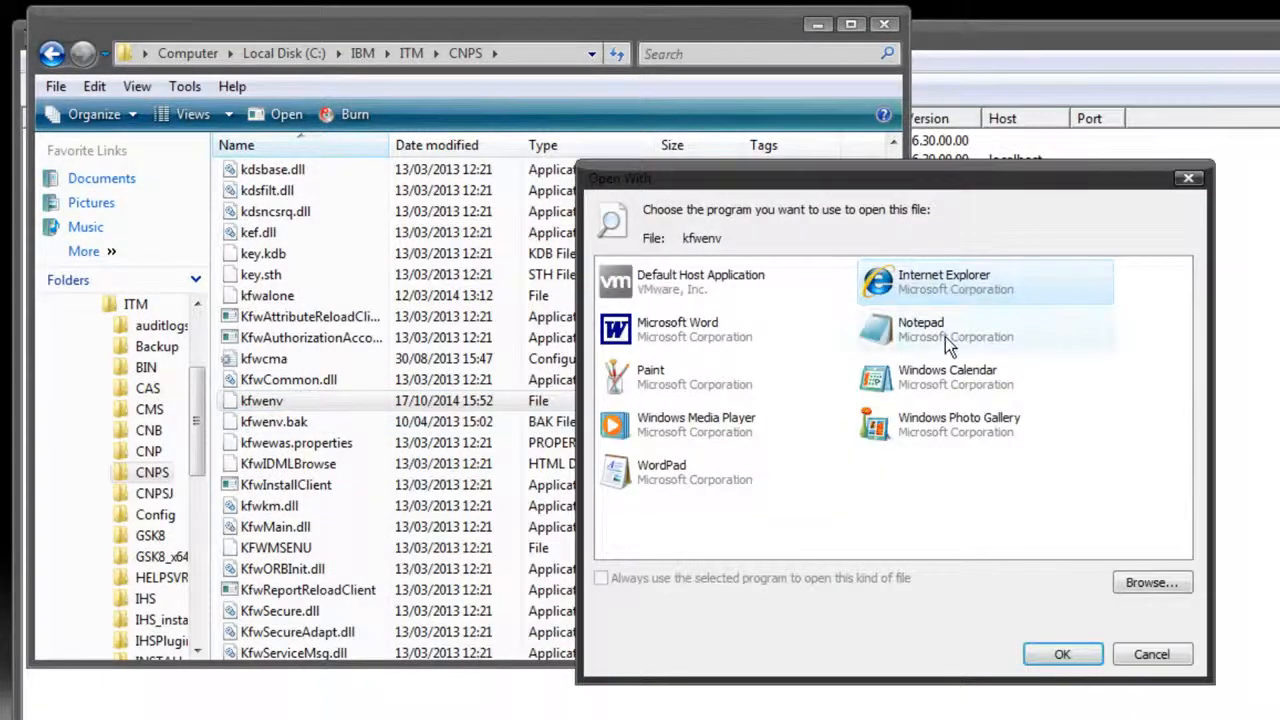
left_click(945, 335)
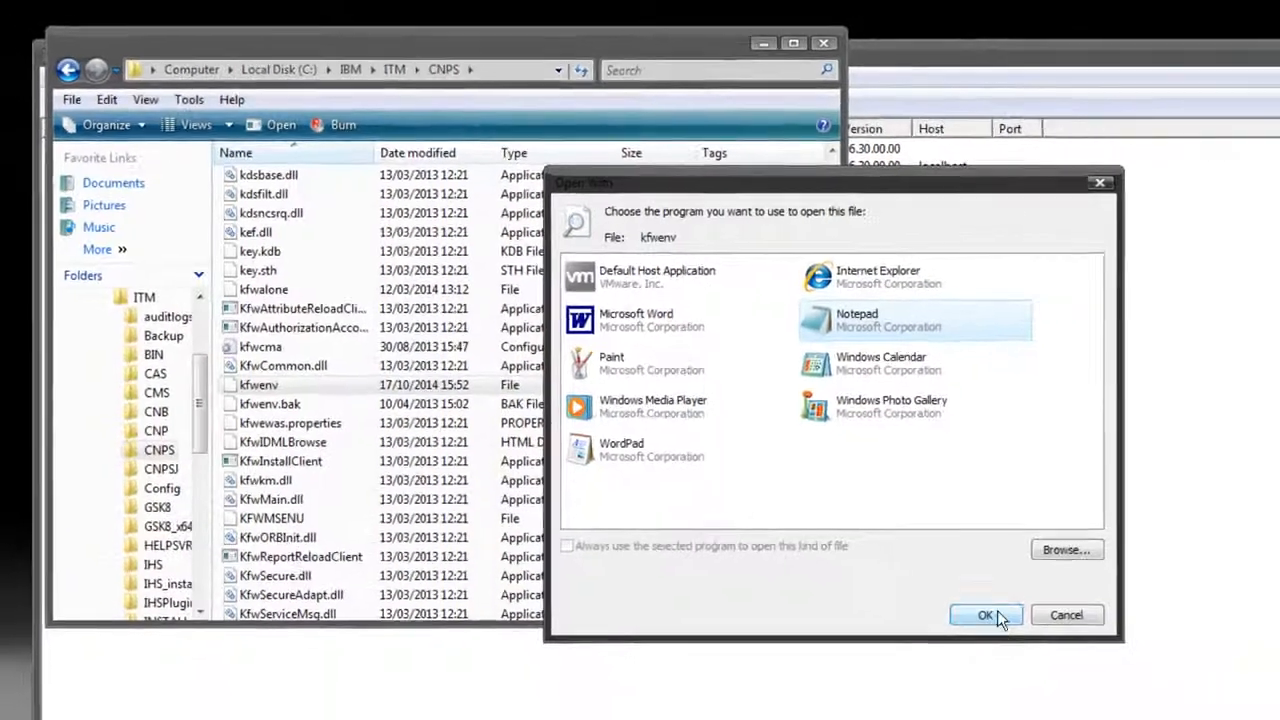
left_click(1060, 654)
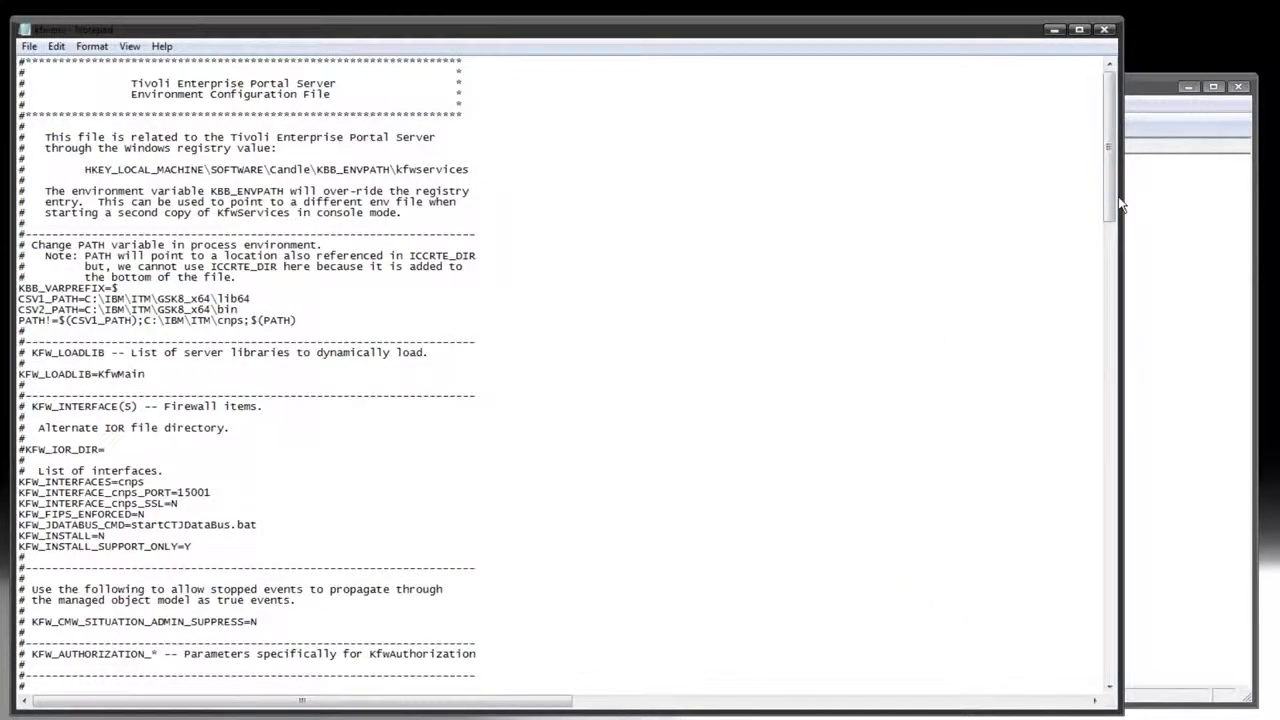
Delete the unit trace from the uncommented KBB_RAS1=ERROR line near the end of kfwenv and re-enter it as (UNIT:ctsql ALL)
left_click_drag(1110, 193, 1090, 675)
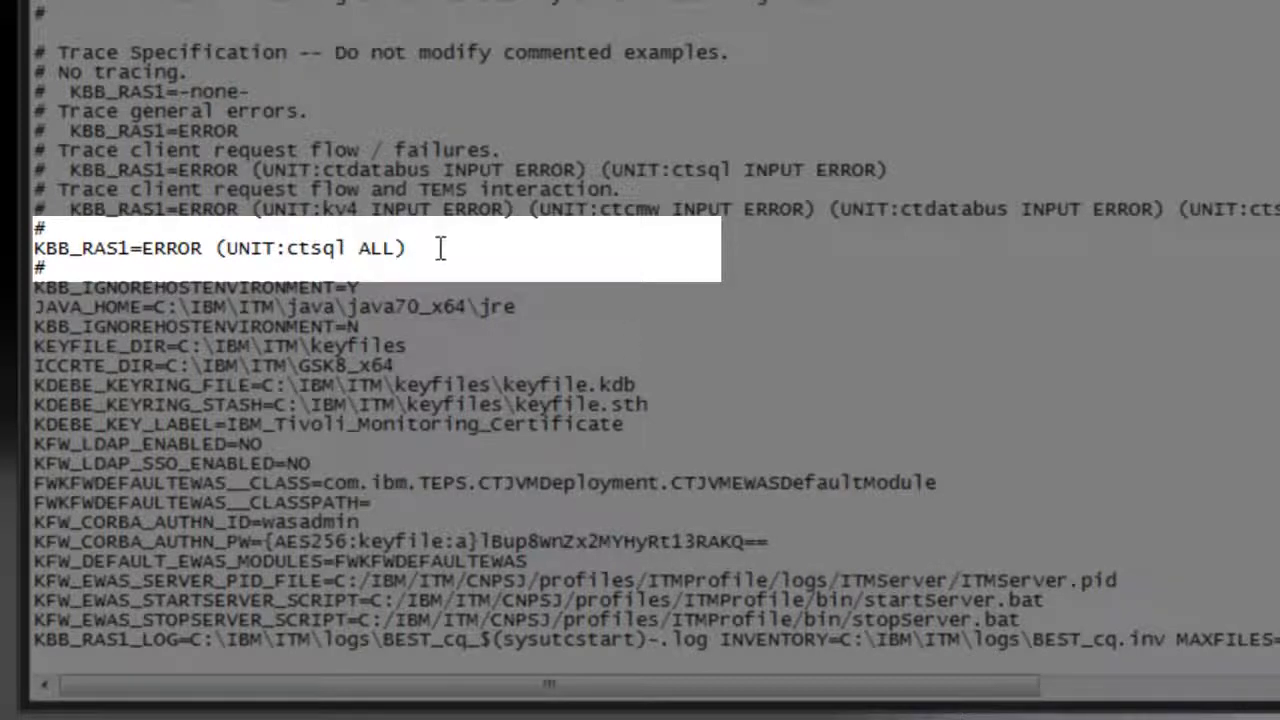
left_click_drag(408, 248, 214, 253)
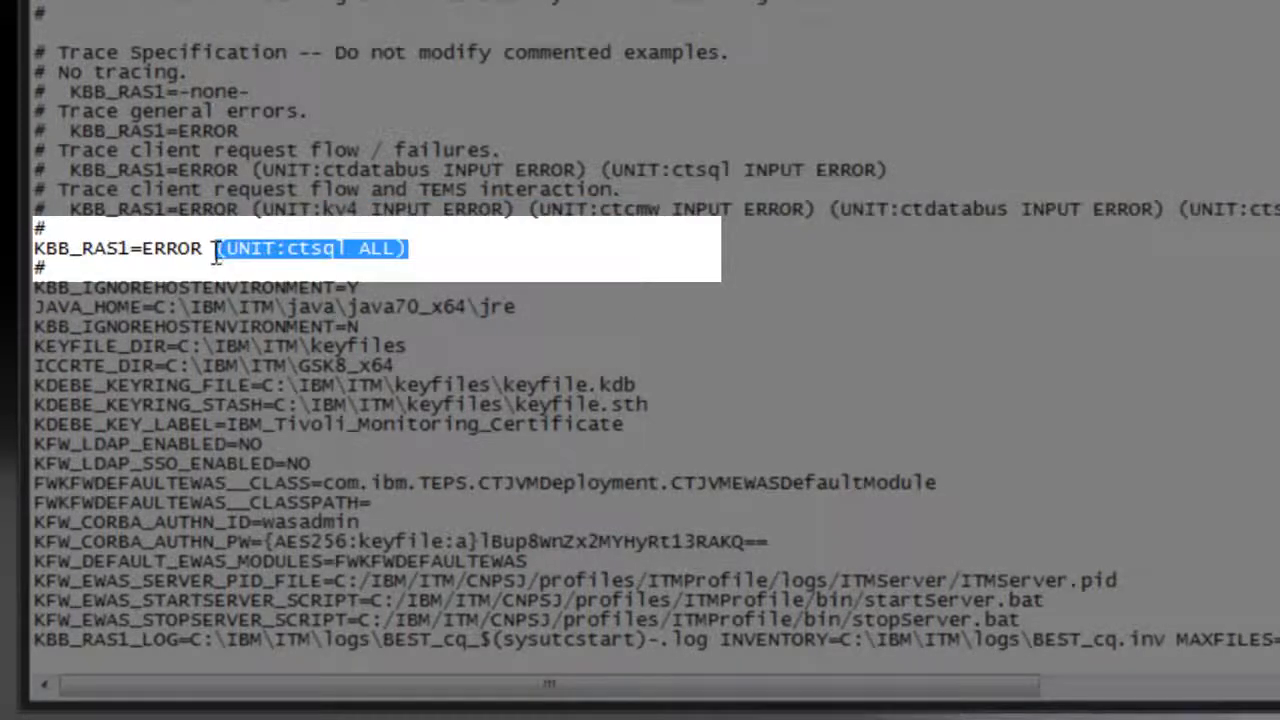
key("Delete")
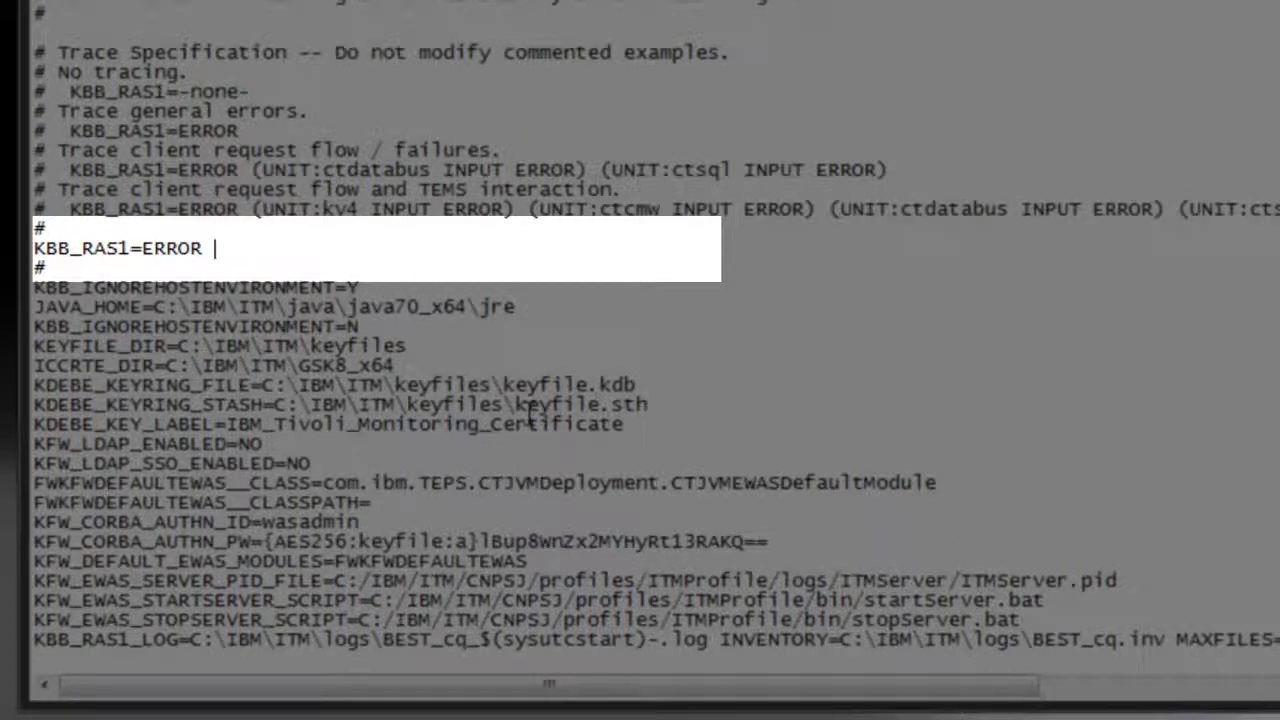
type("(UNIT:ctsql")
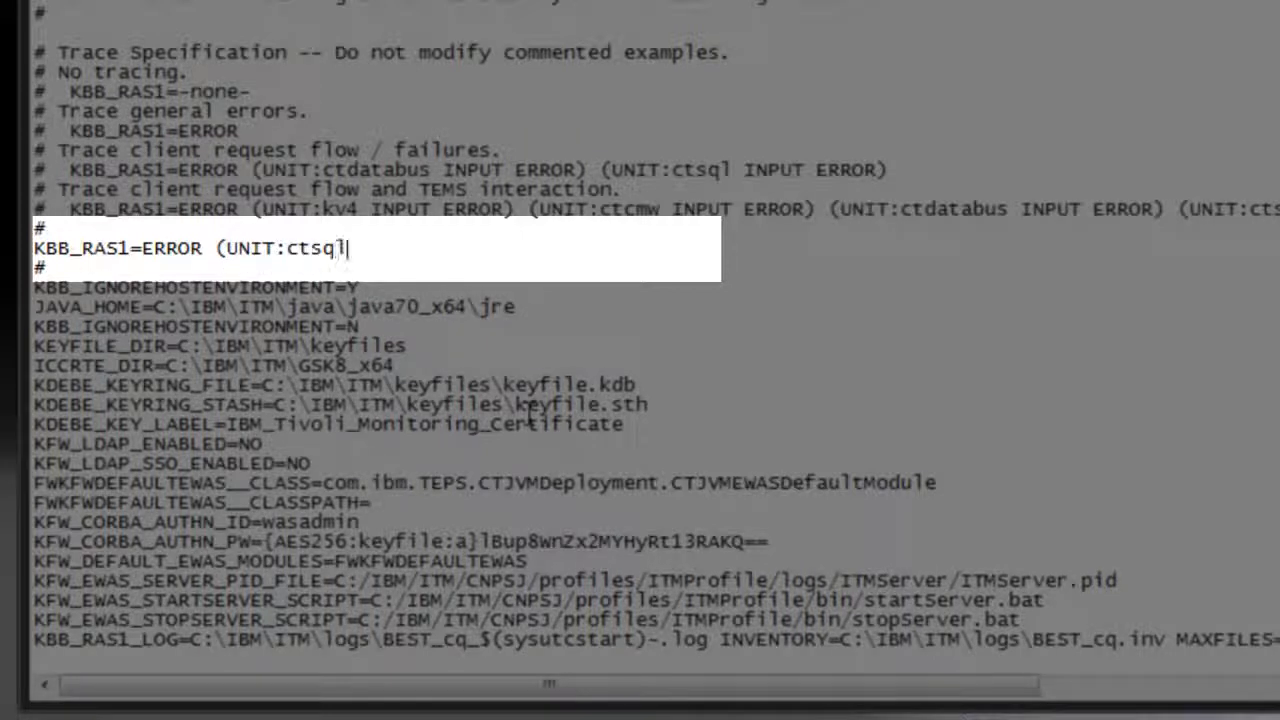
type(" ALL)")
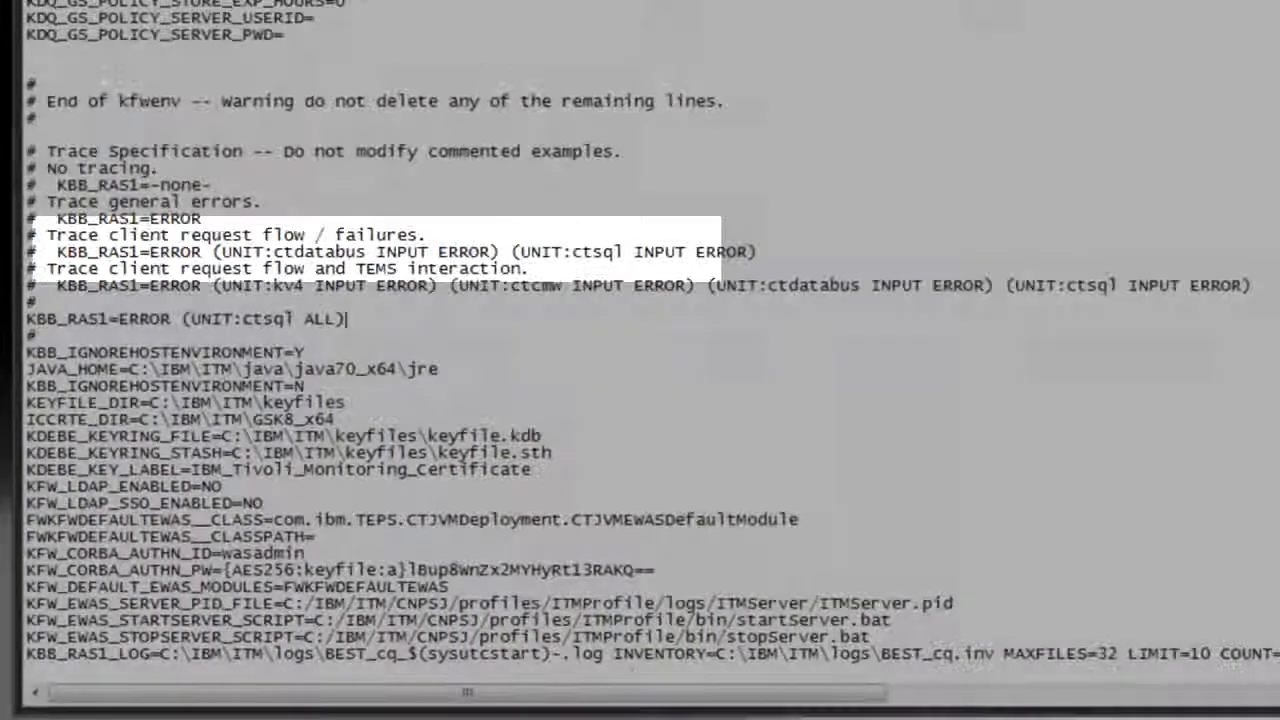
Save the edited kfwenv file and close it
left_click(26, 4)
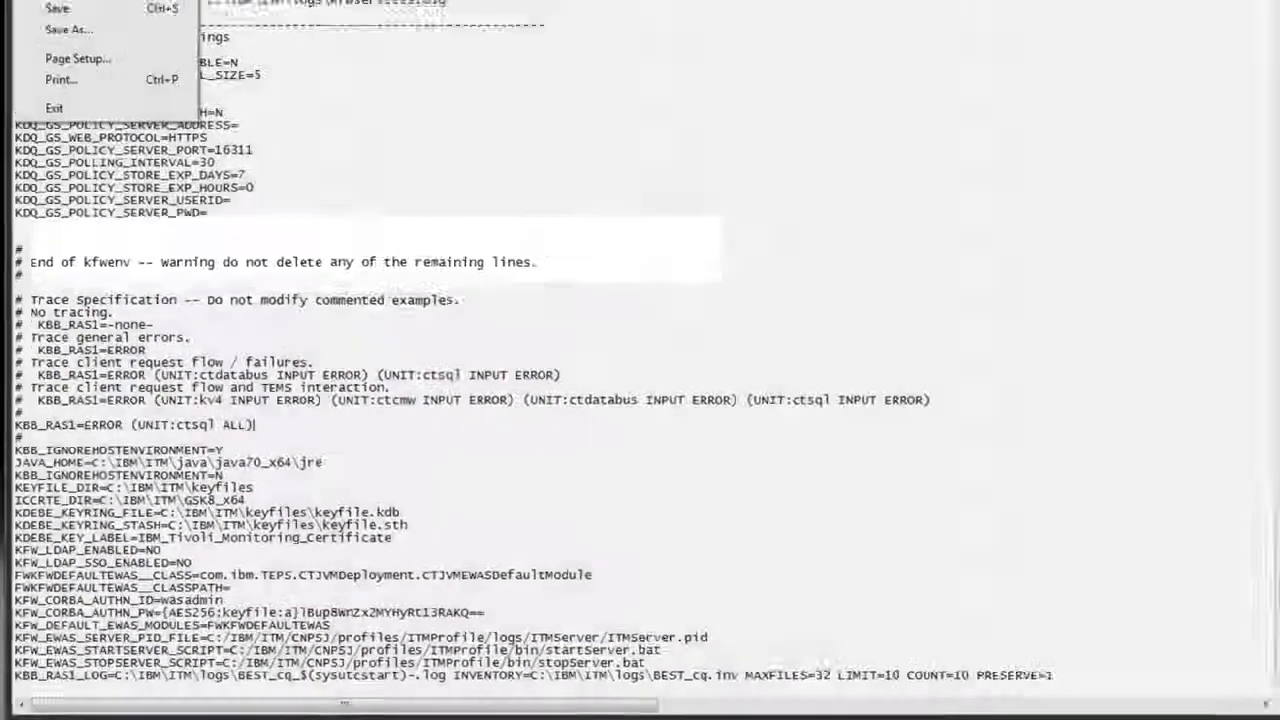
left_click(60, 9)
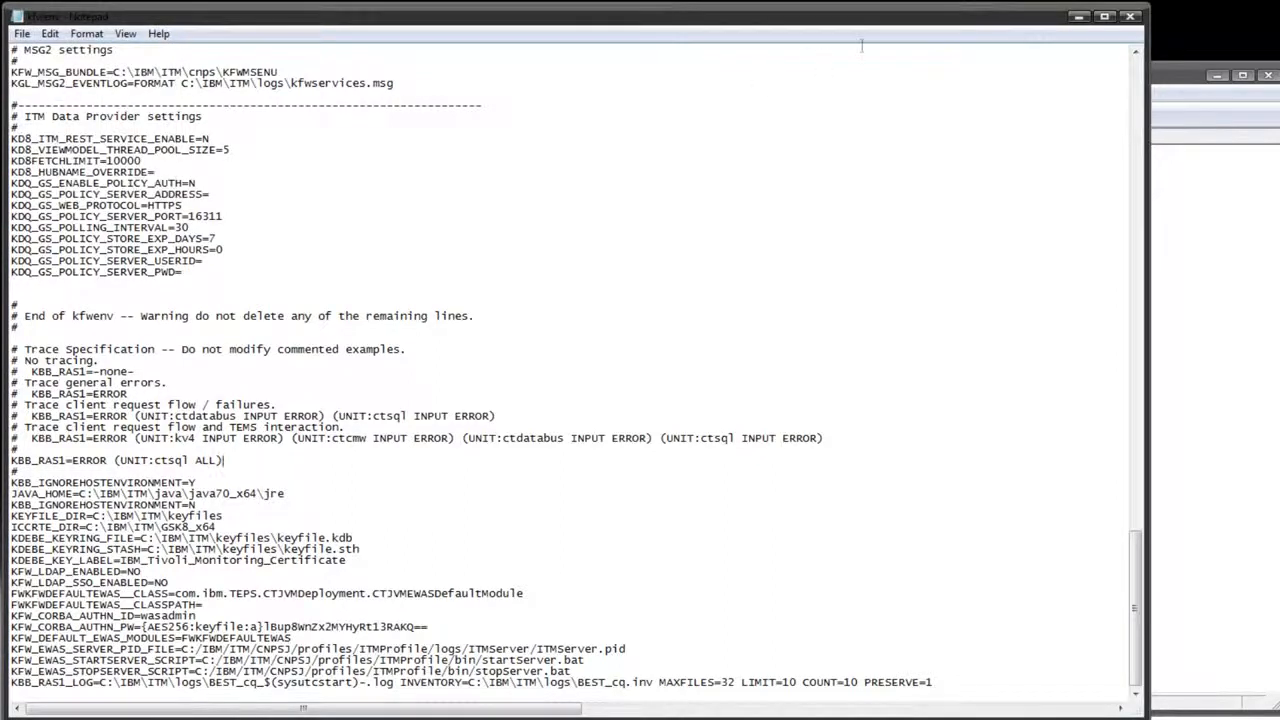
left_click(1130, 17)
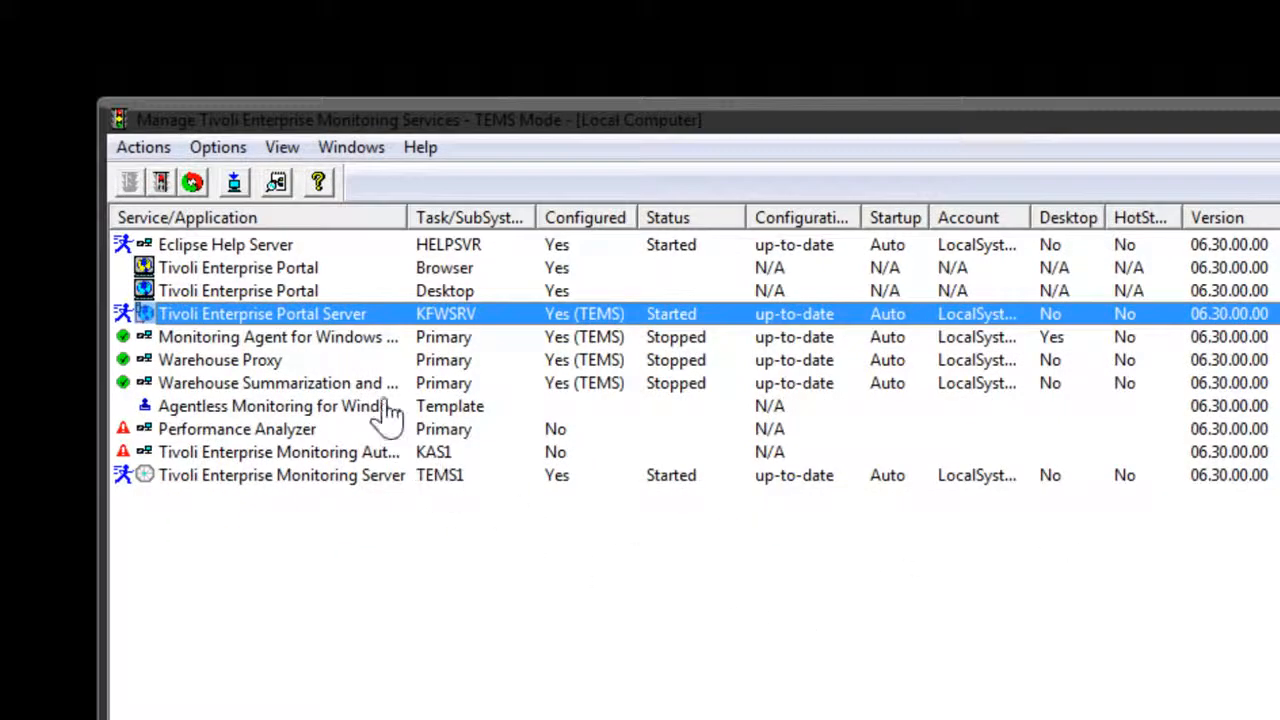
Recycle the Tivoli Enterprise Portal Server service to apply the new trace settings
right_click(362, 323)
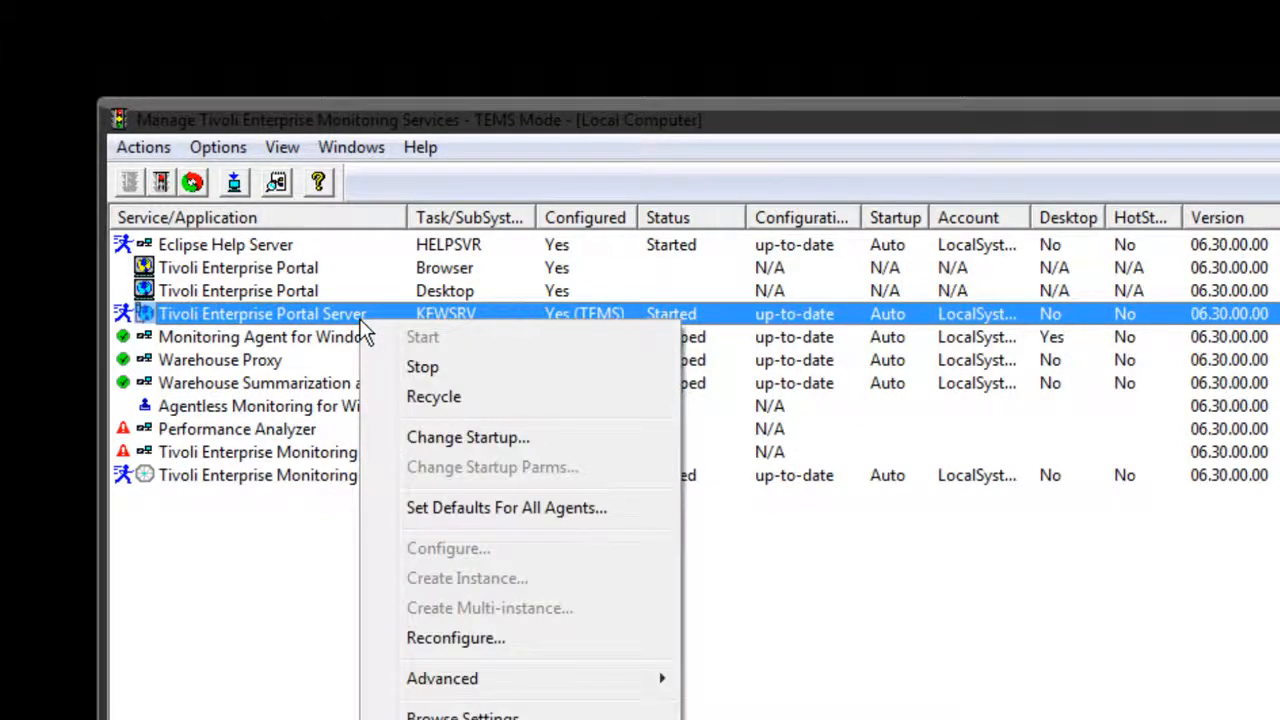
left_click(448, 400)
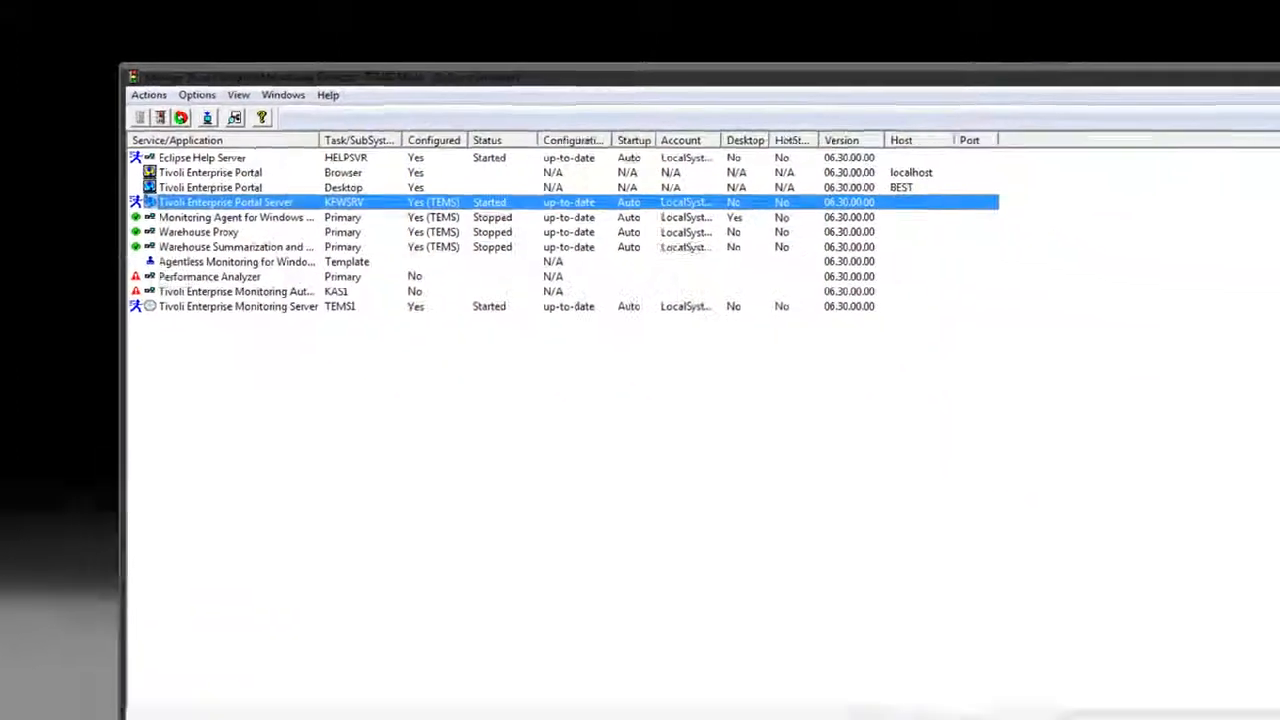
Browse to the ITM installation folder at C:\IBM\ITM in the file explorer
left_click(47, 710)
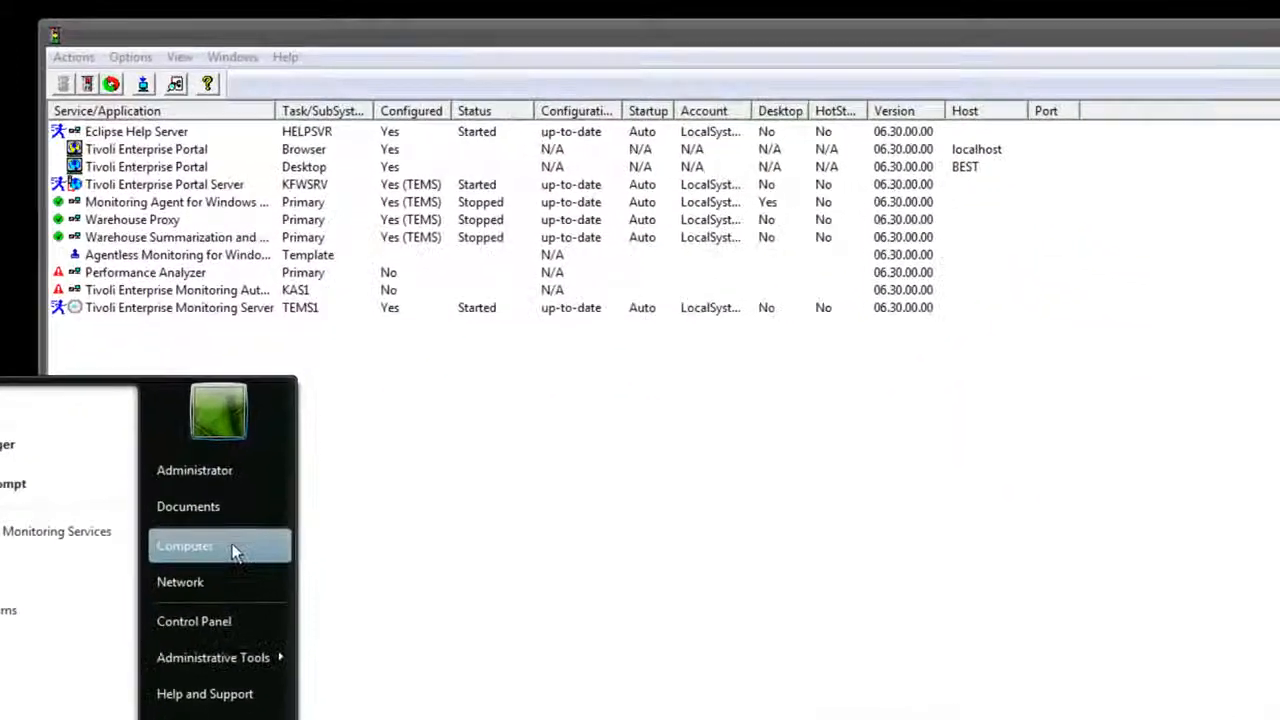
left_click(228, 422)
double_click(357, 214)
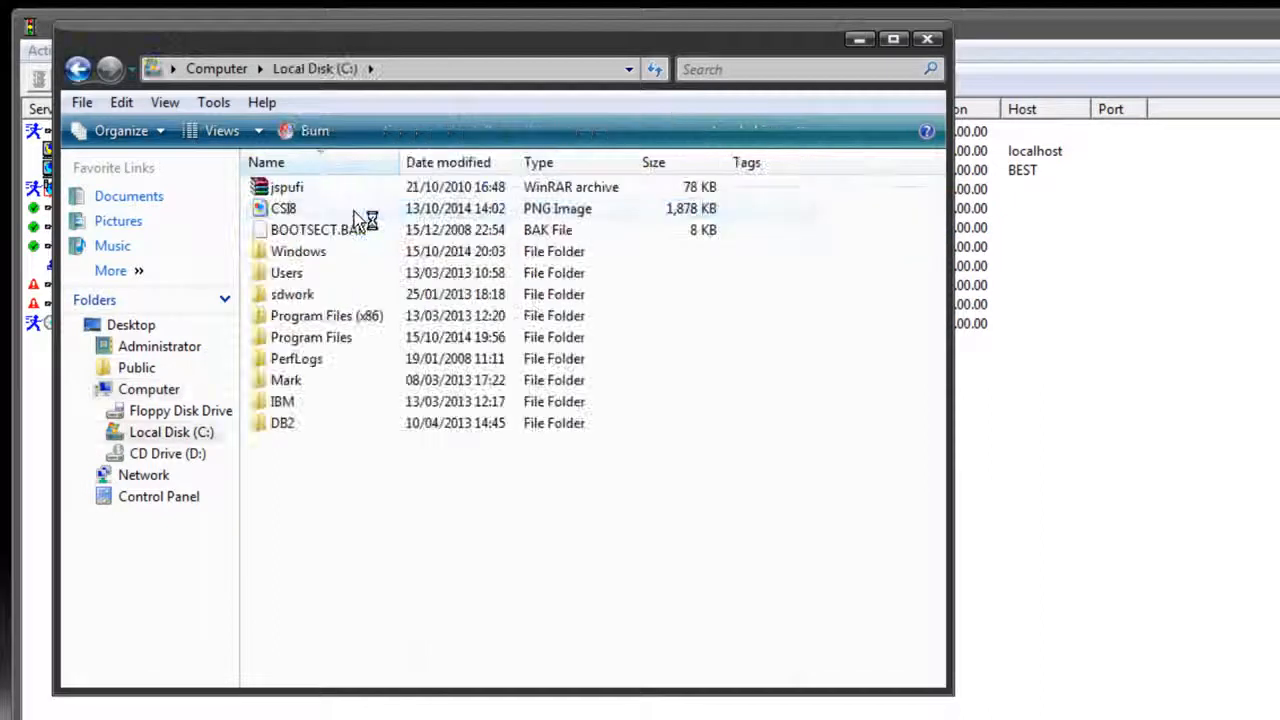
double_click(304, 401)
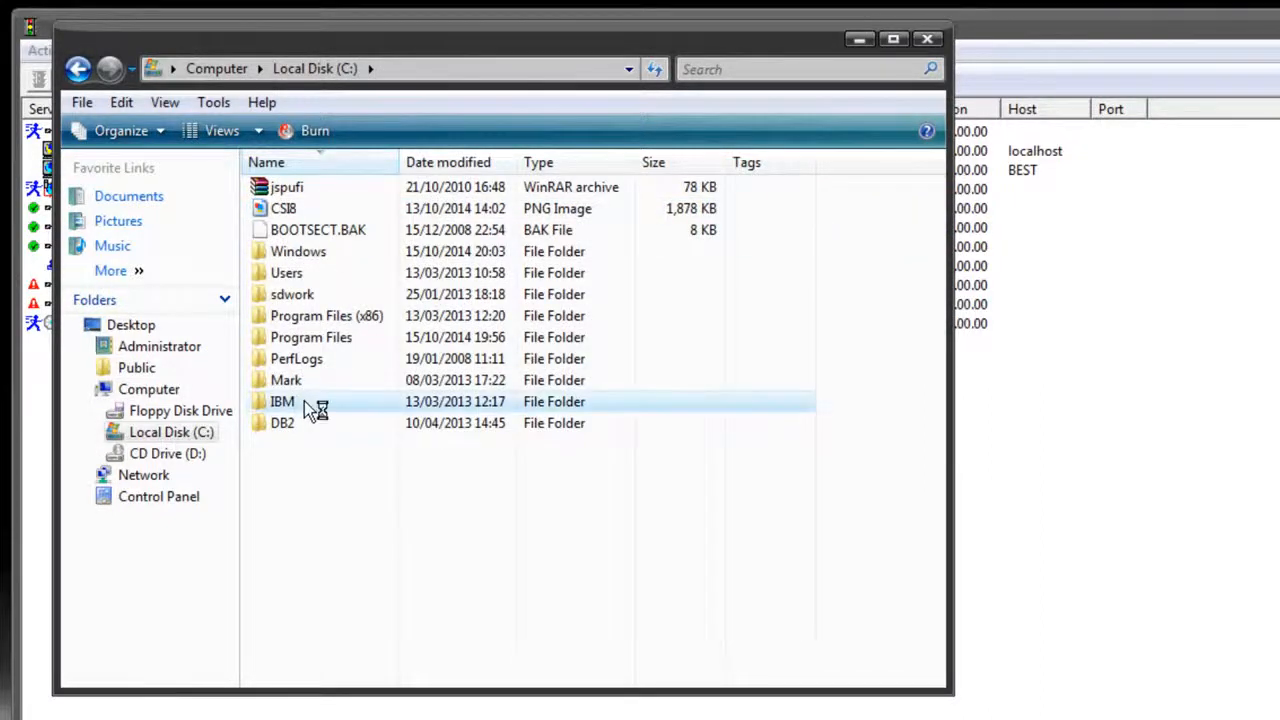
double_click(305, 192)
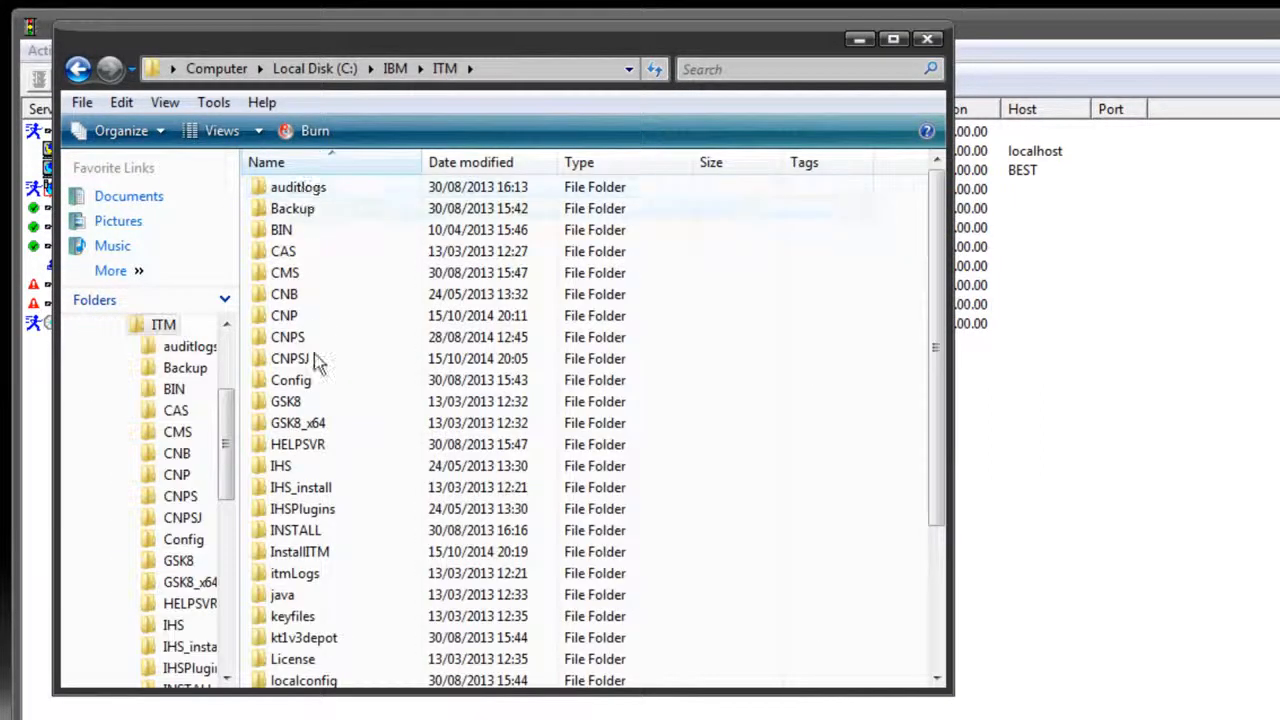
Open the logs folder inside ITM and sort its files by date modified, newest first
left_click(314, 655)
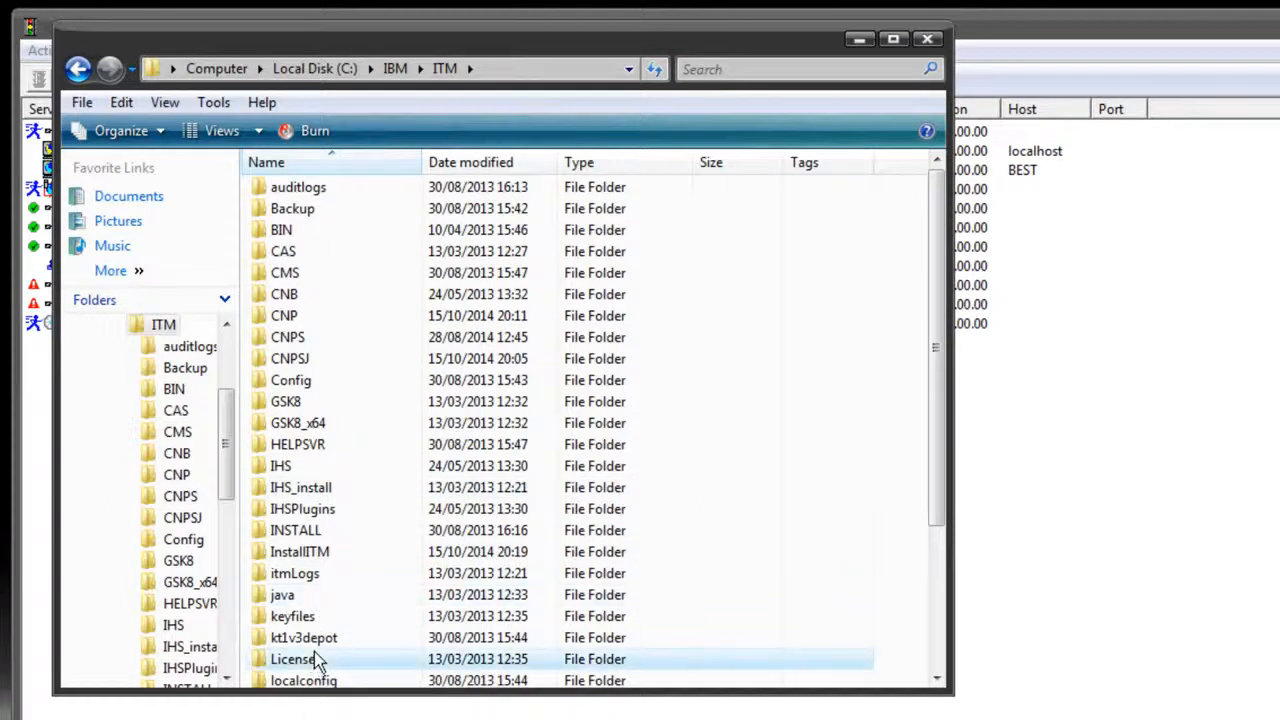
key("Down")
key("Down")
key("Down")
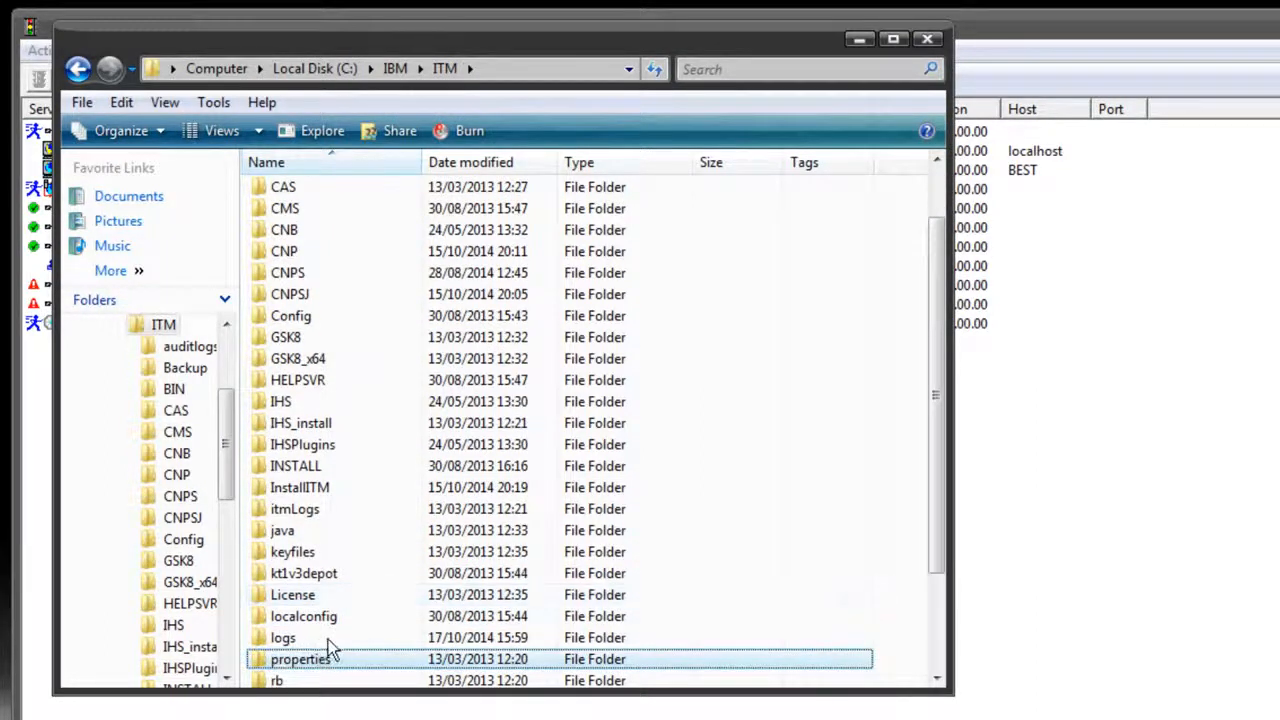
left_click(331, 637)
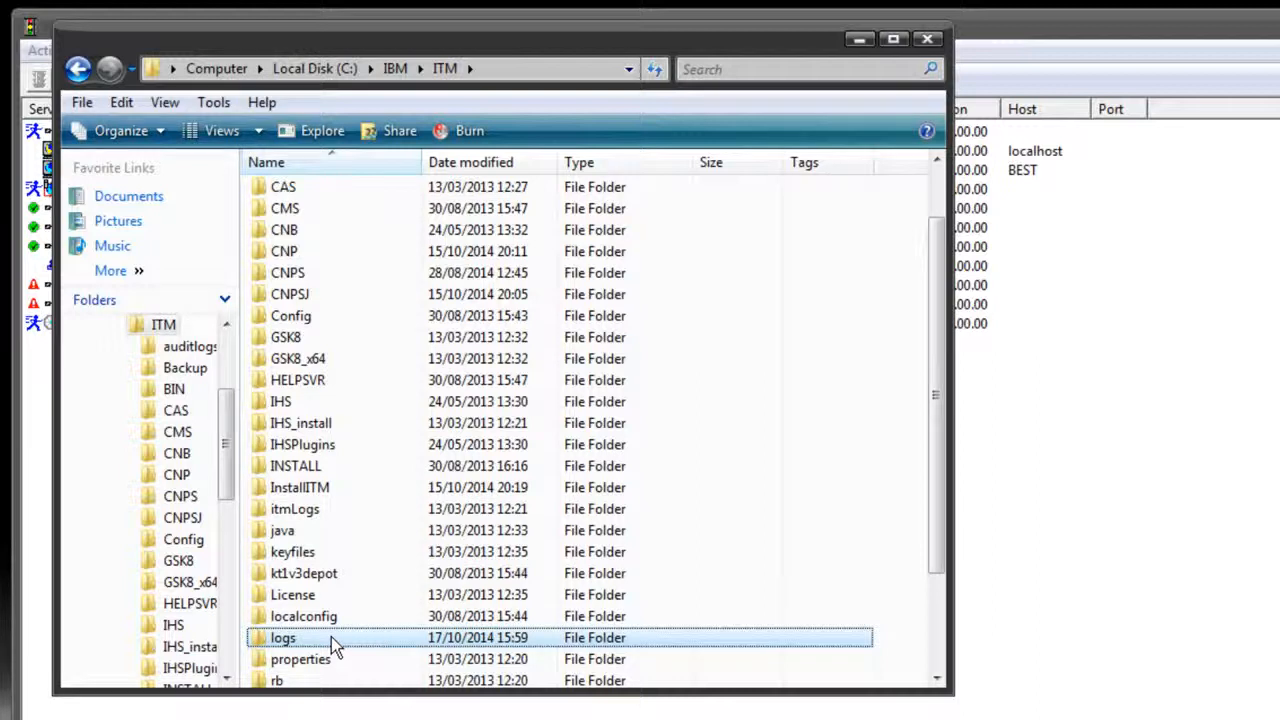
double_click(331, 637)
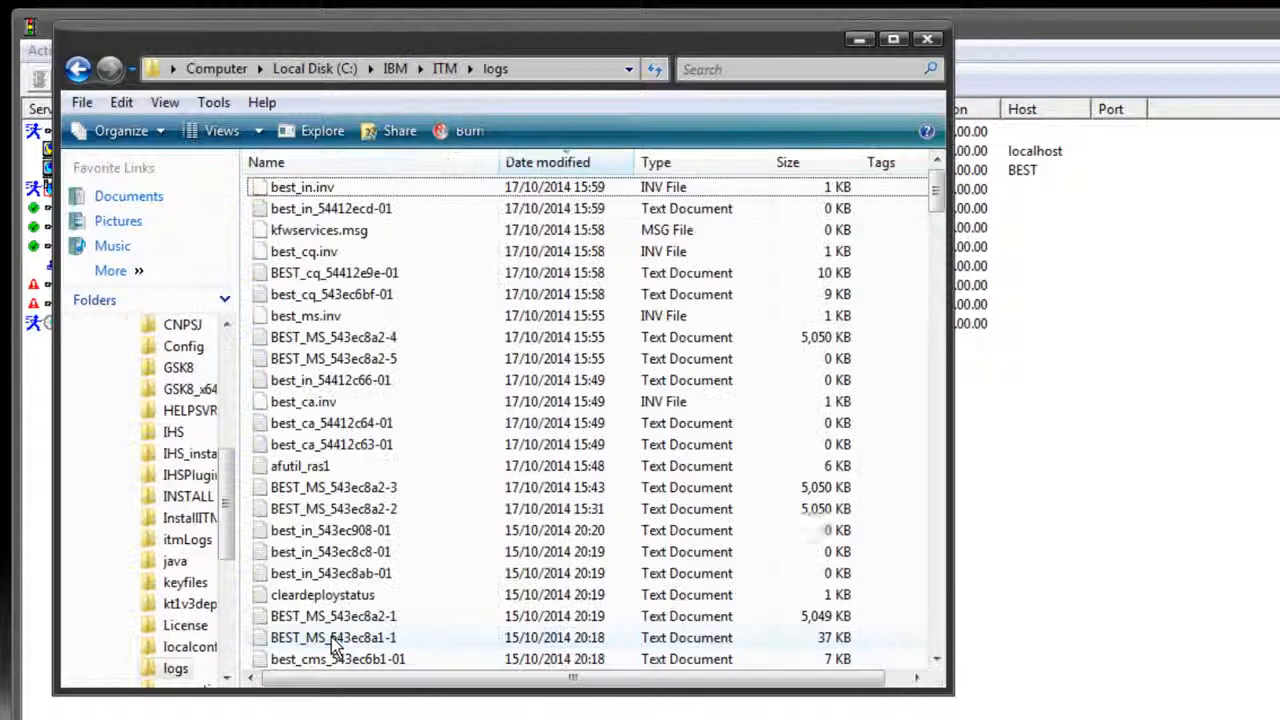
left_click(552, 168)
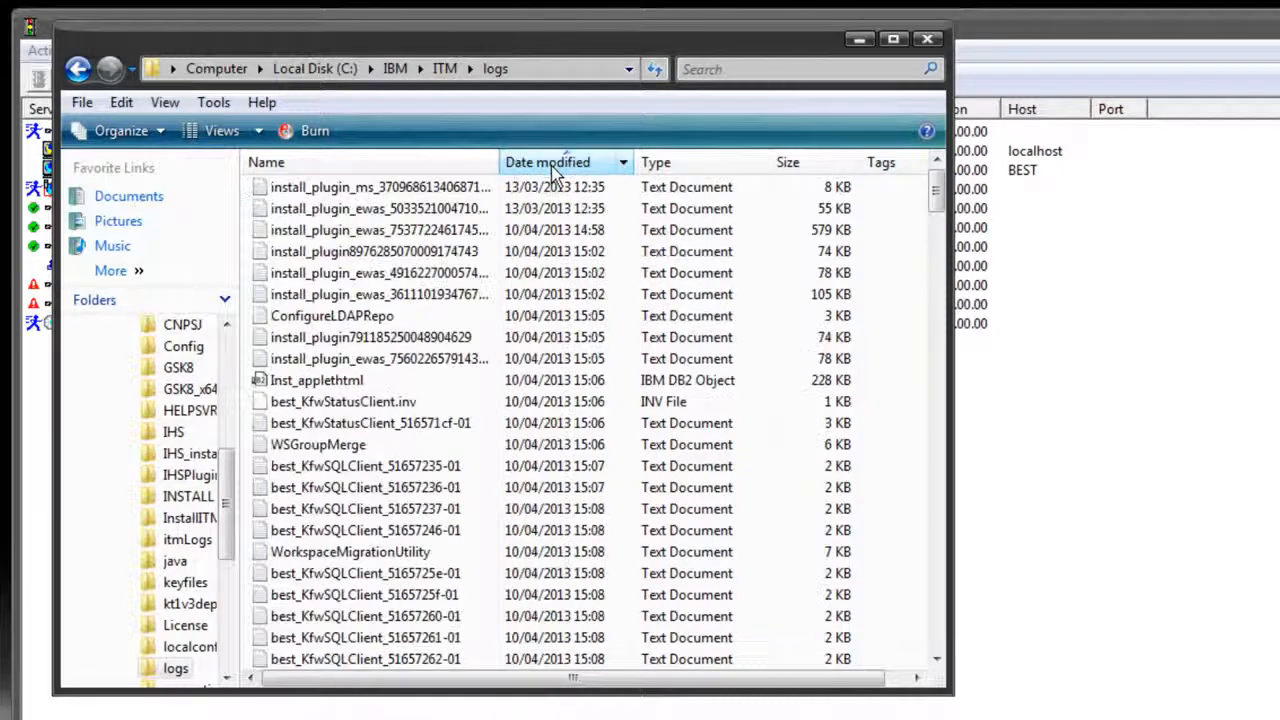
left_click(552, 168)
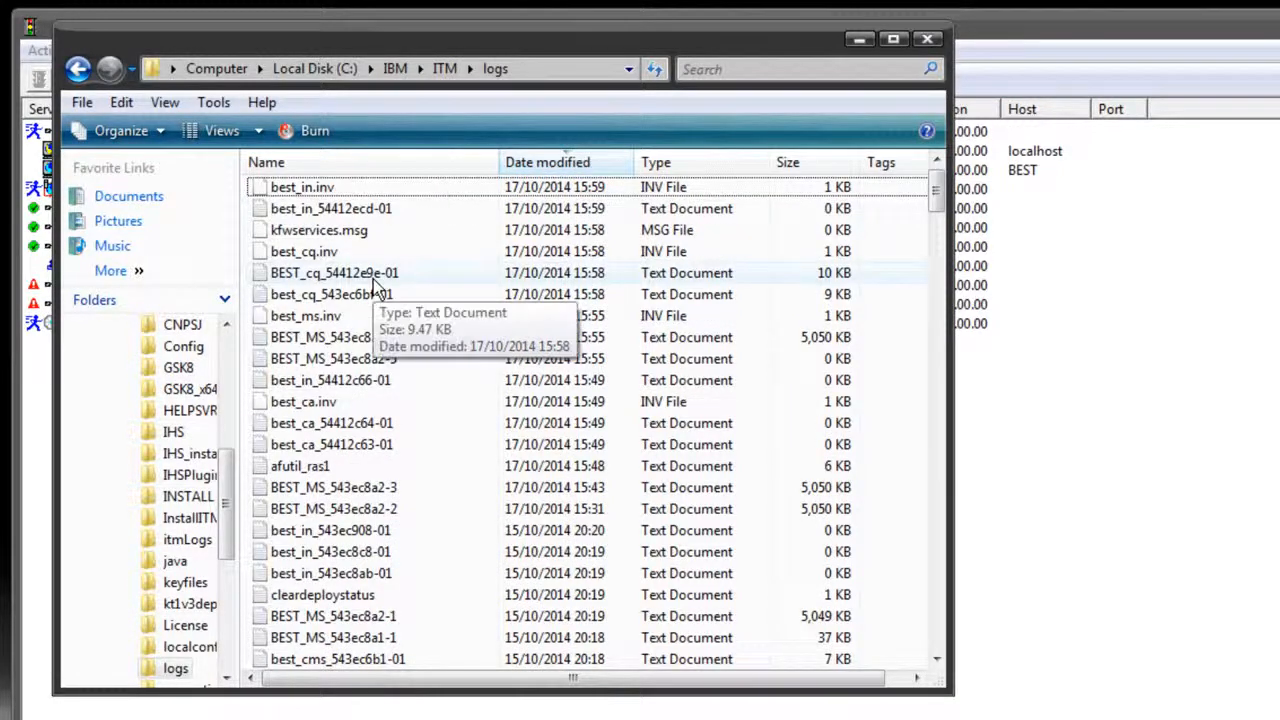